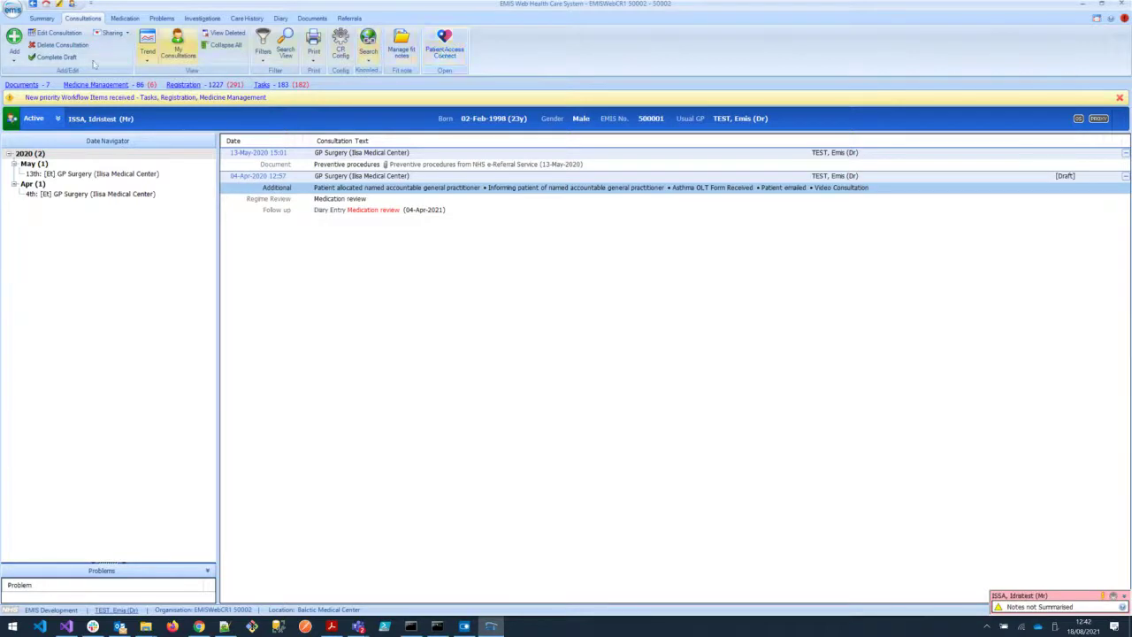
- Go to the appointment book and launch Patient Access Connect for the current patient
left_click(13, 10)
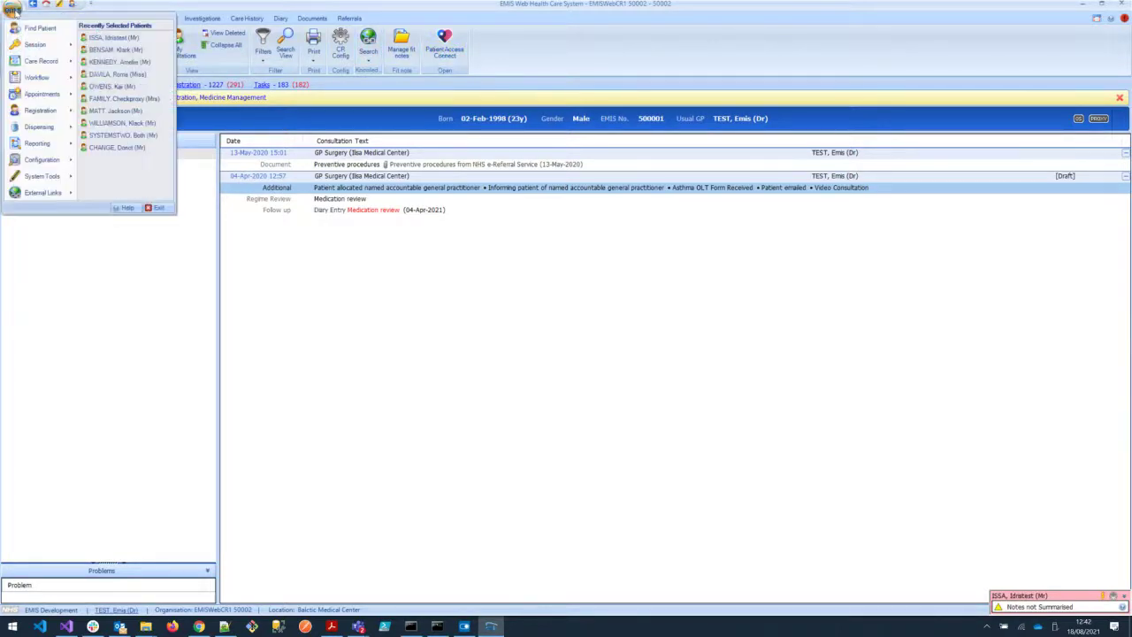
left_click(49, 95)
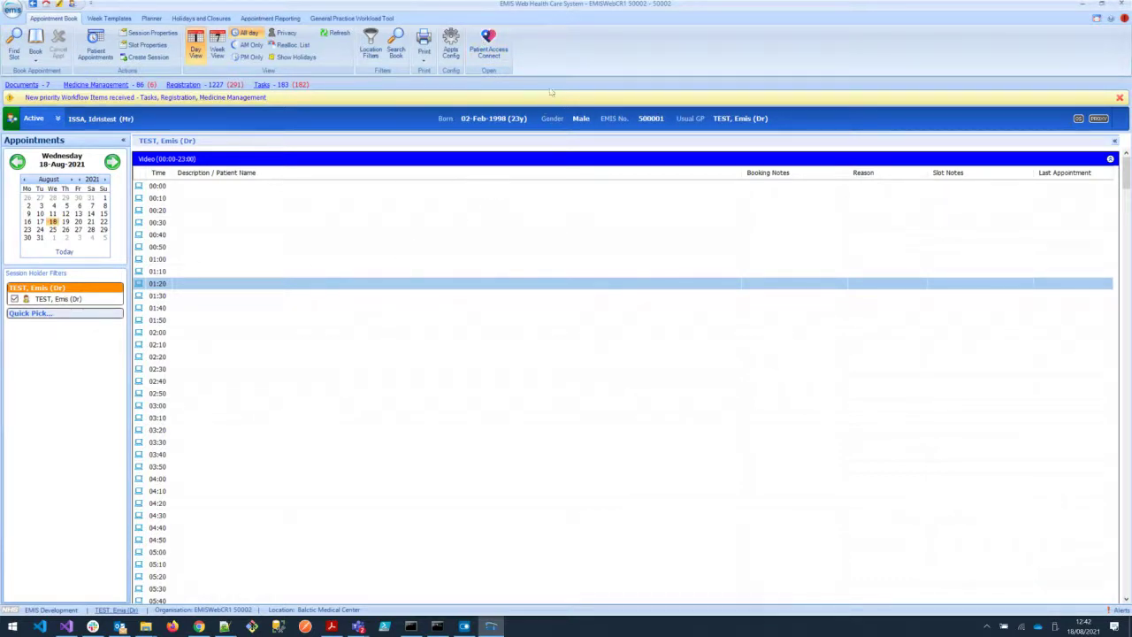
left_click(489, 46)
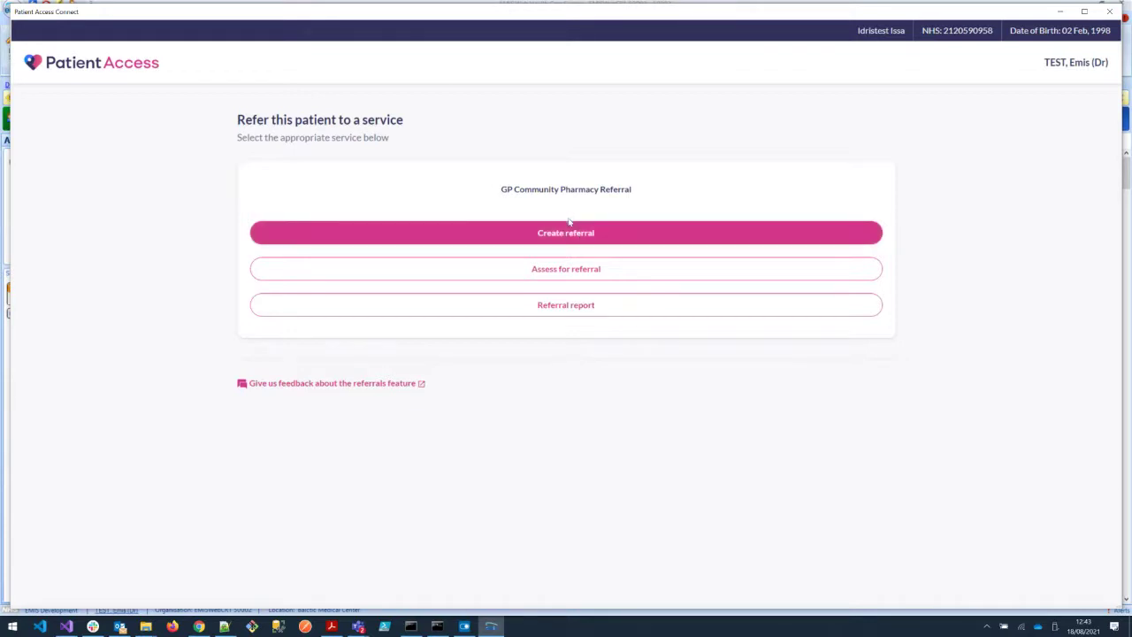
- Begin a referral assessment, answer Yes to the query relating to a child under 1 year old, and exit the assessment
left_click(560, 275)
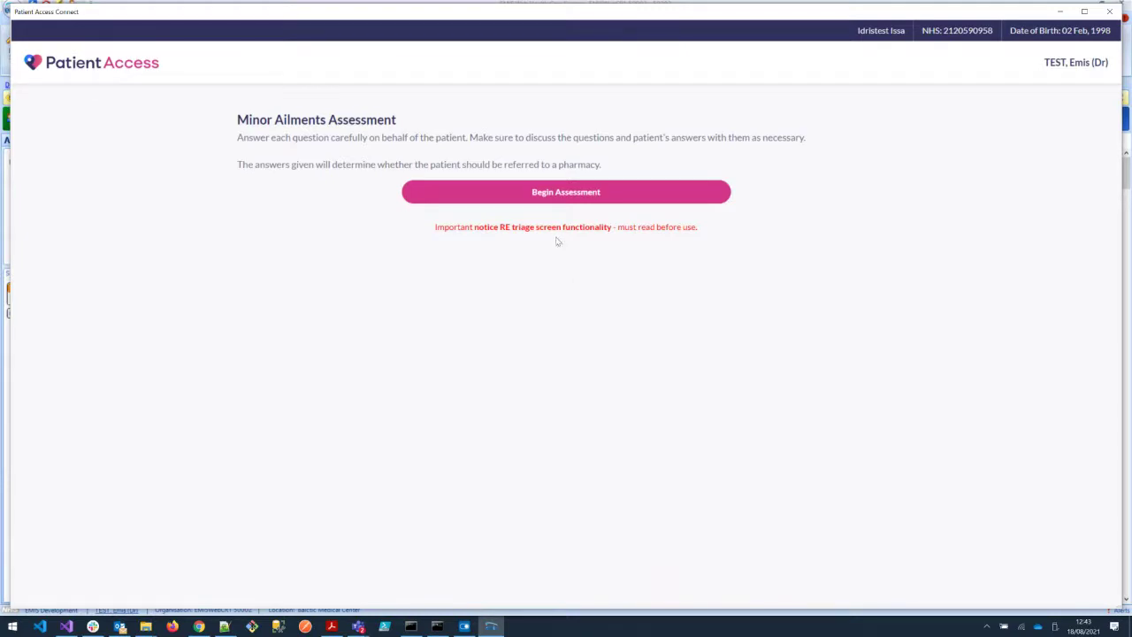
left_click(557, 191)
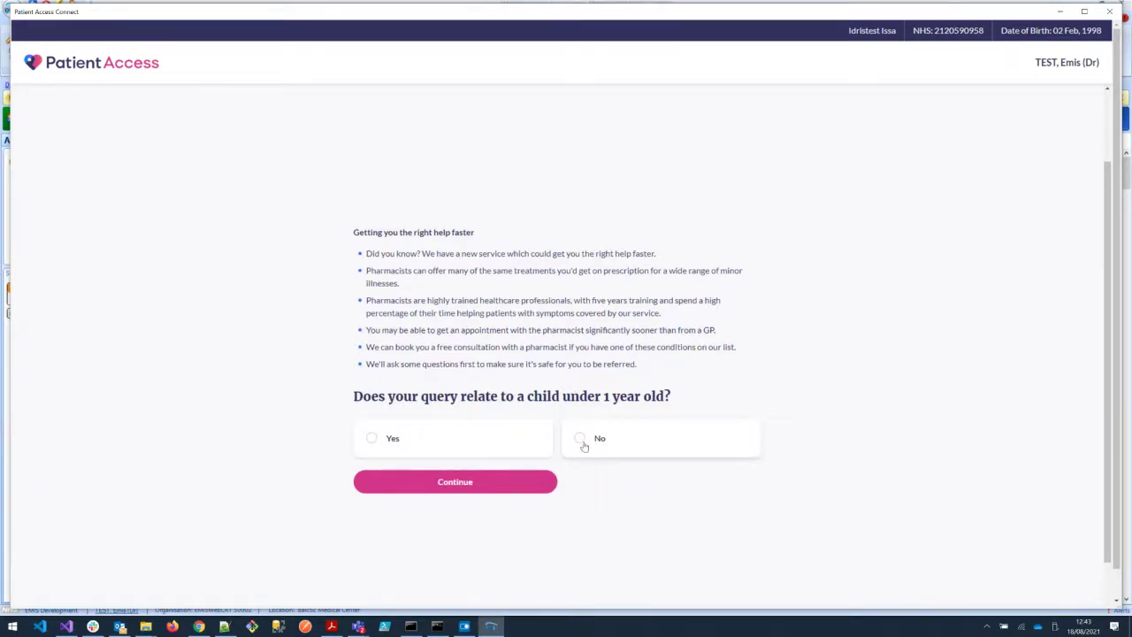
left_click(511, 445)
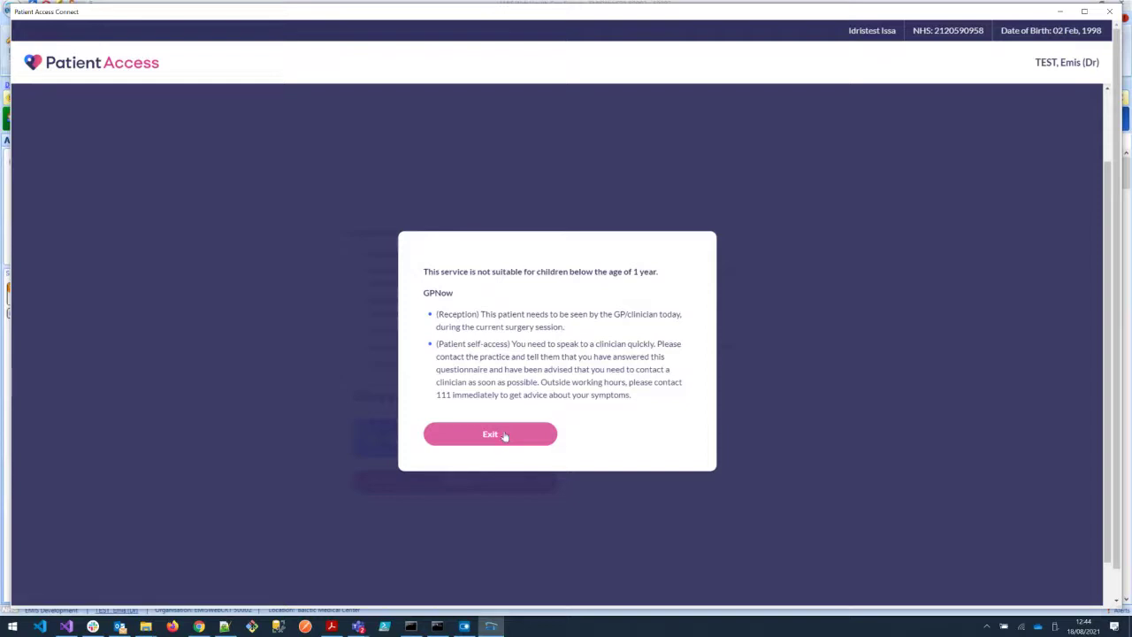
left_click(506, 434)
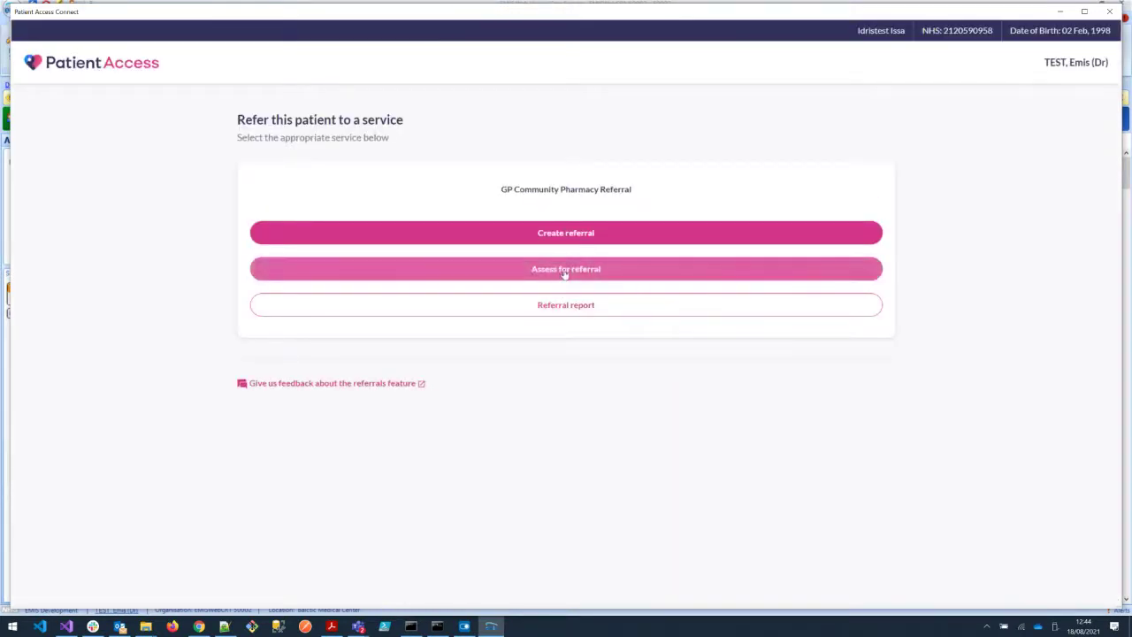
- Begin a new referral assessment, answering No to a child under 1 year old and No to the listed emergency symptoms
left_click(563, 272)
left_click(566, 192)
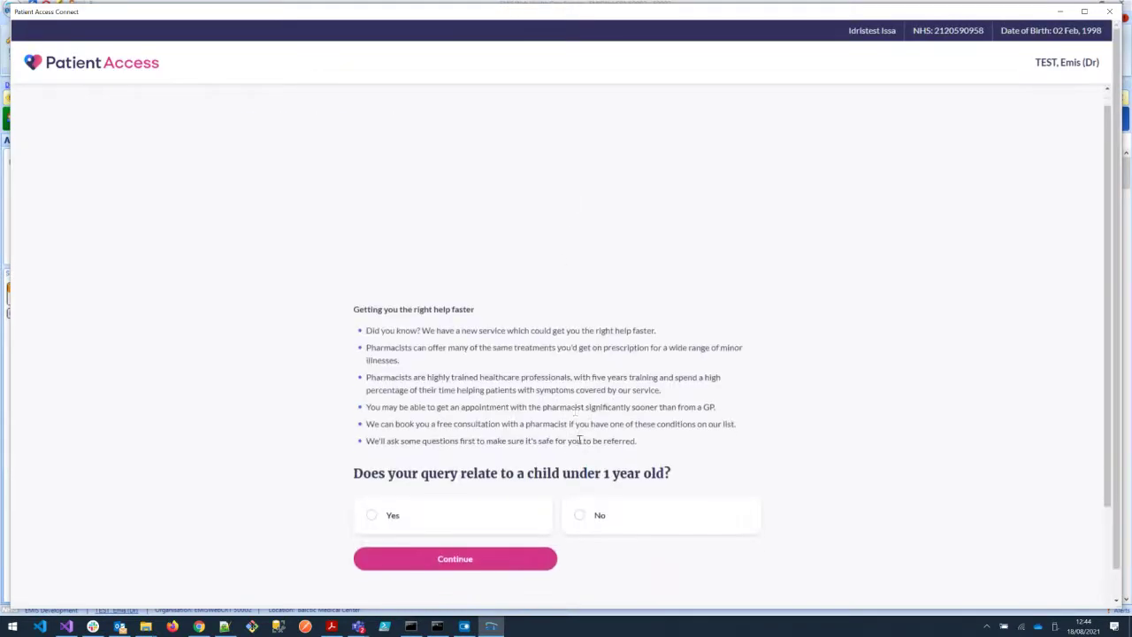
scroll(584, 442, "down", 2)
left_click(599, 442)
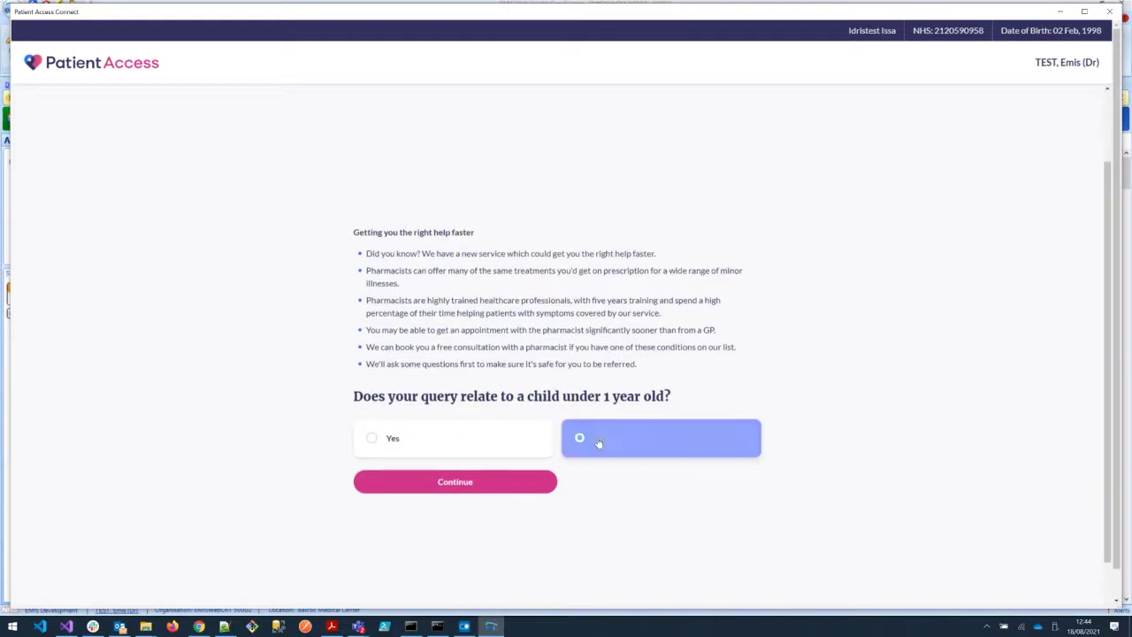
left_click(488, 483)
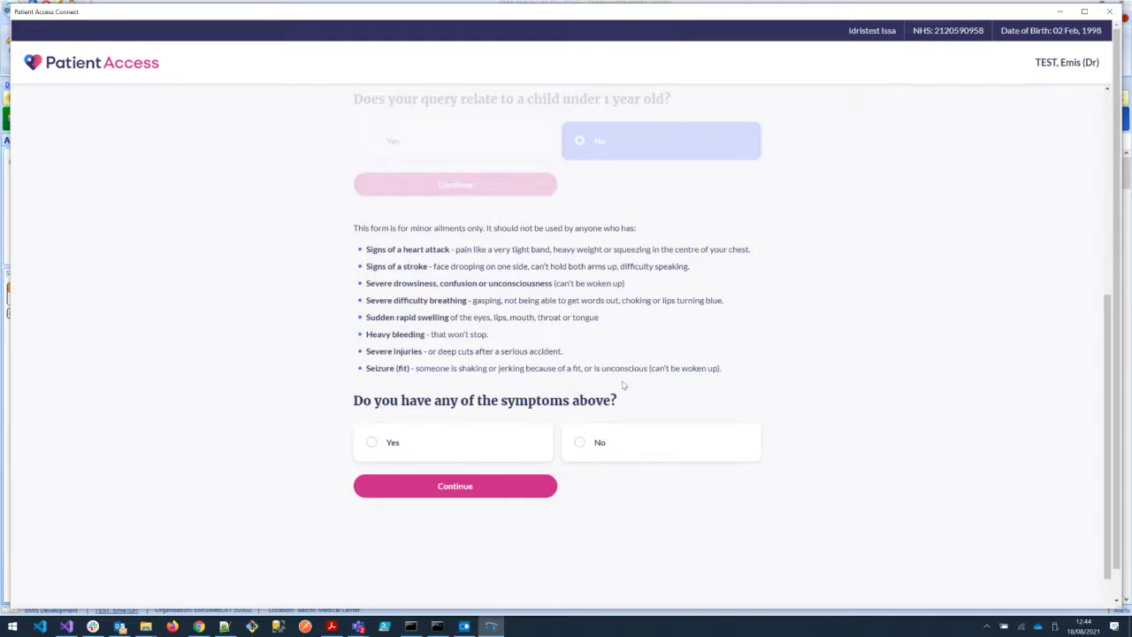
left_click(607, 449)
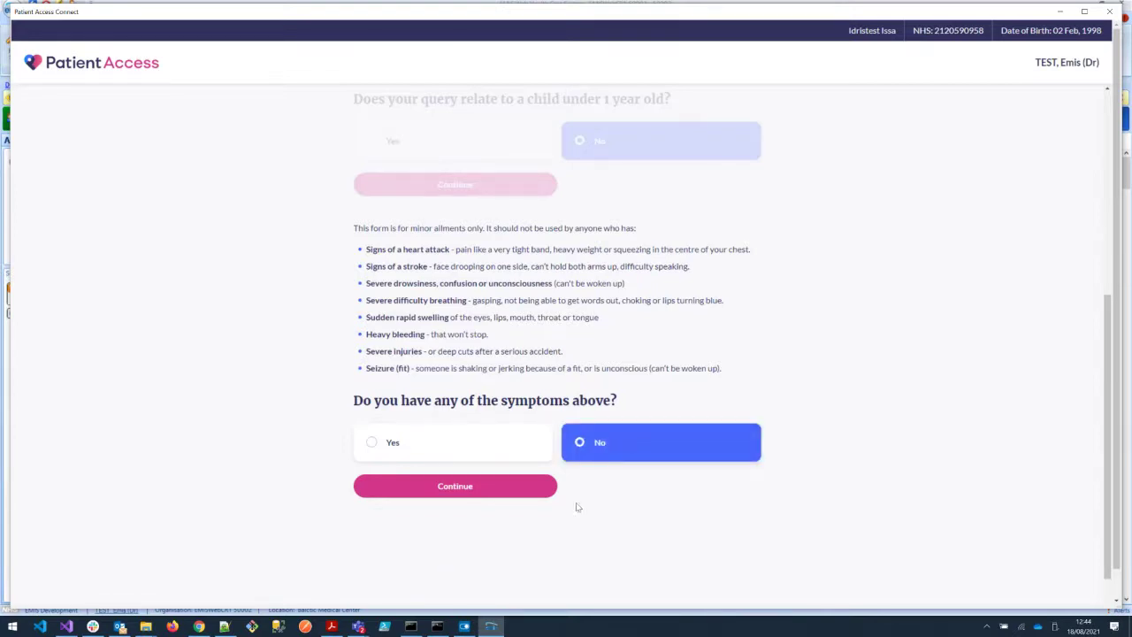
left_click(454, 485)
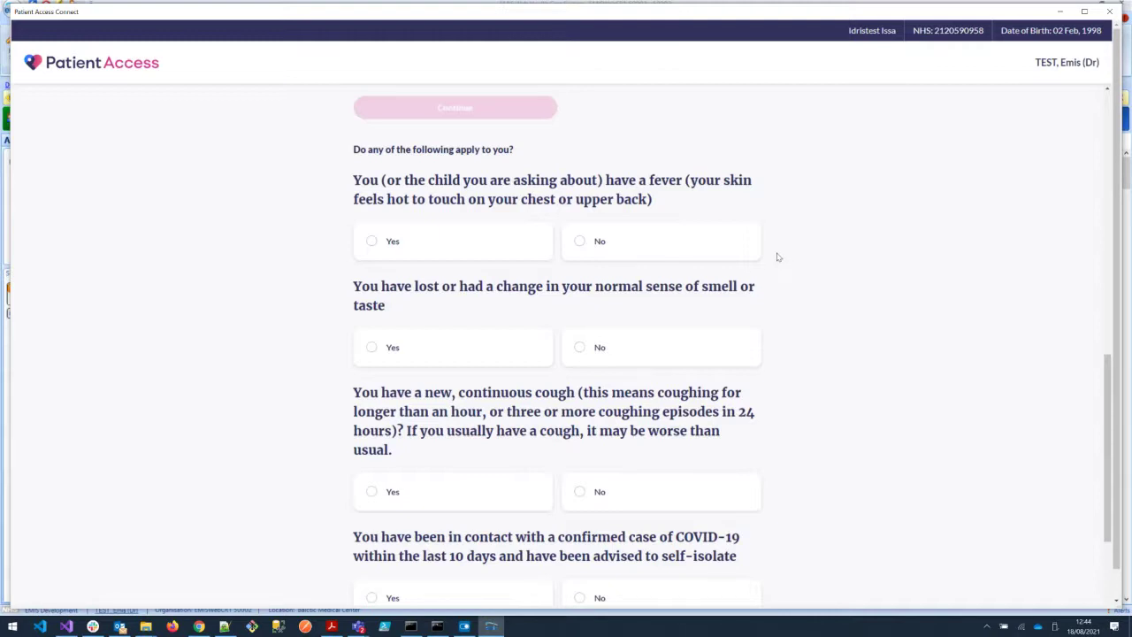
- Answer No to fever, changed smell or taste, new continuous cough and COVID-19 contact, and continue to the conditions list
left_click(658, 251)
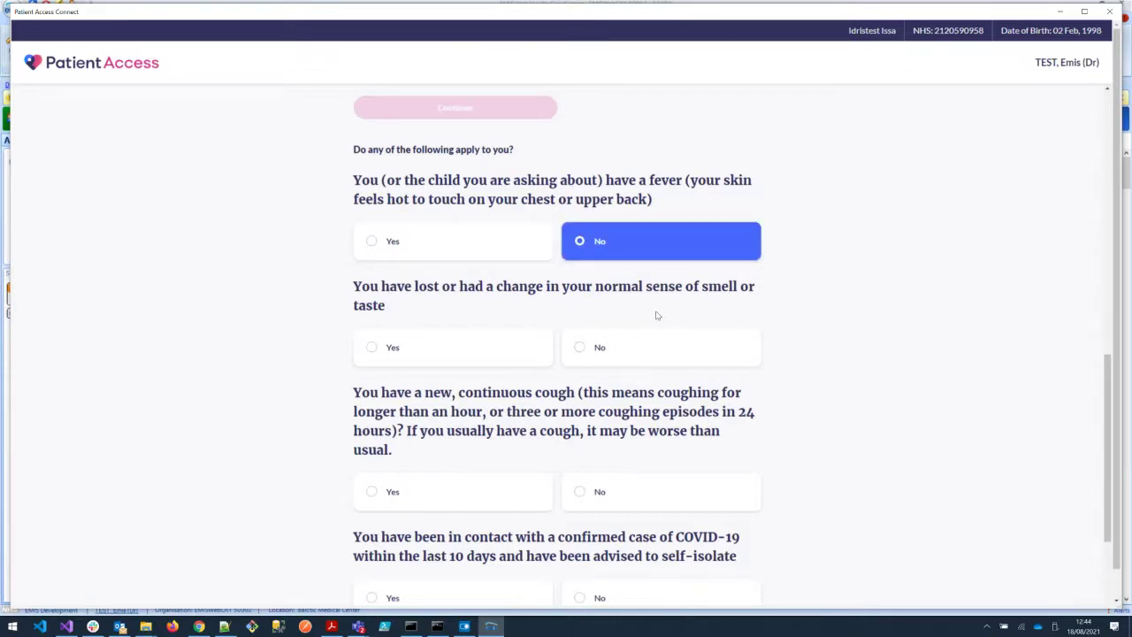
left_click(674, 337)
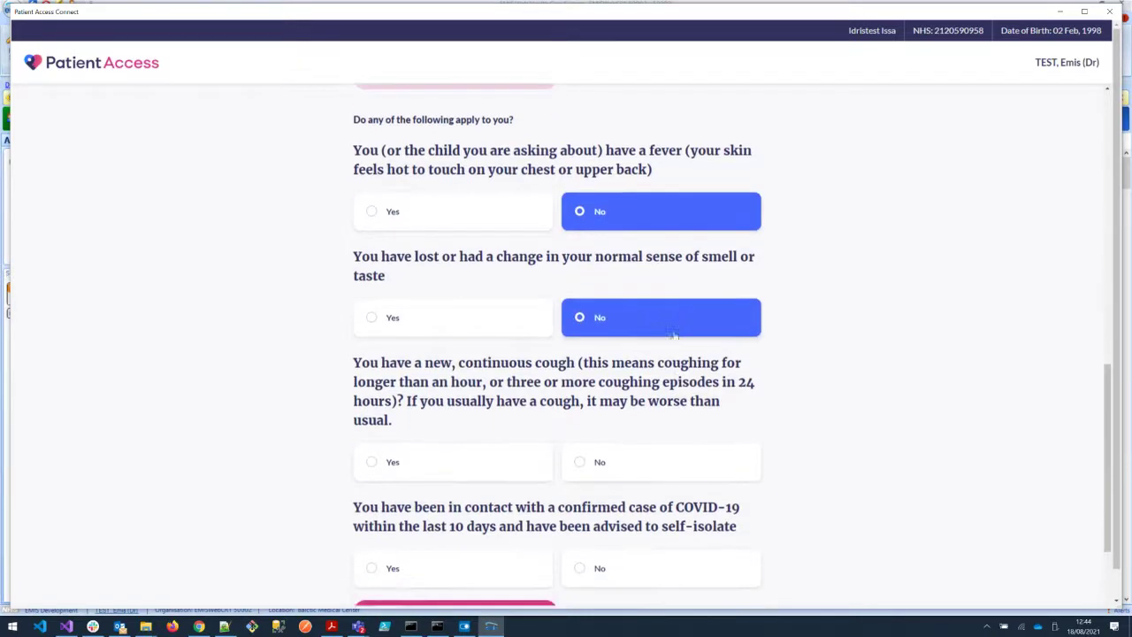
scroll(674, 336, "down", 2)
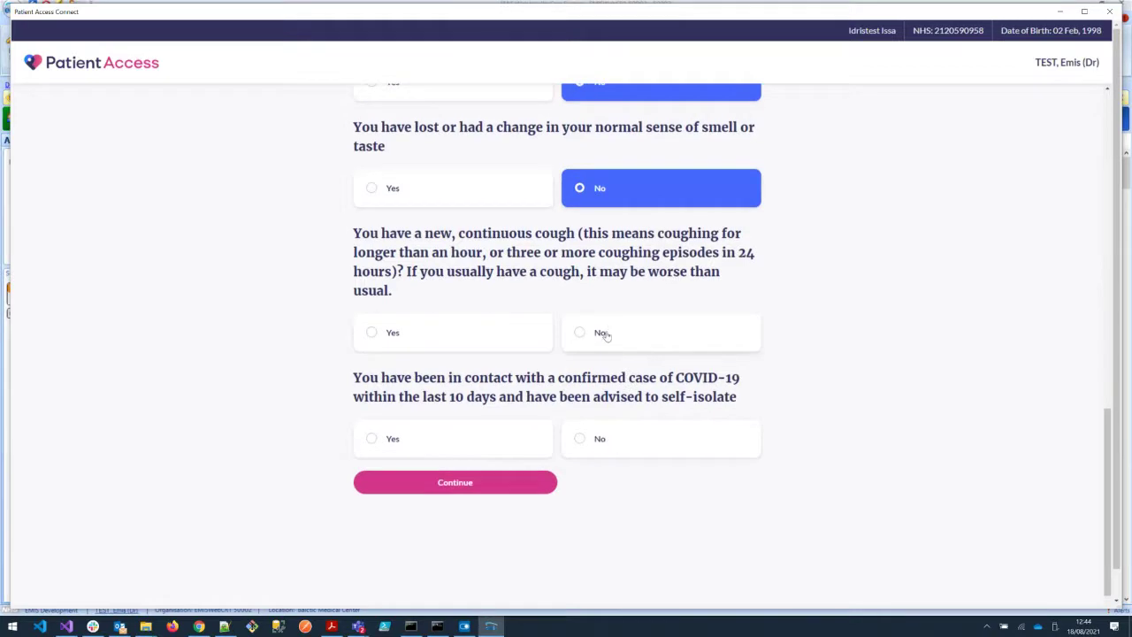
left_click(606, 335)
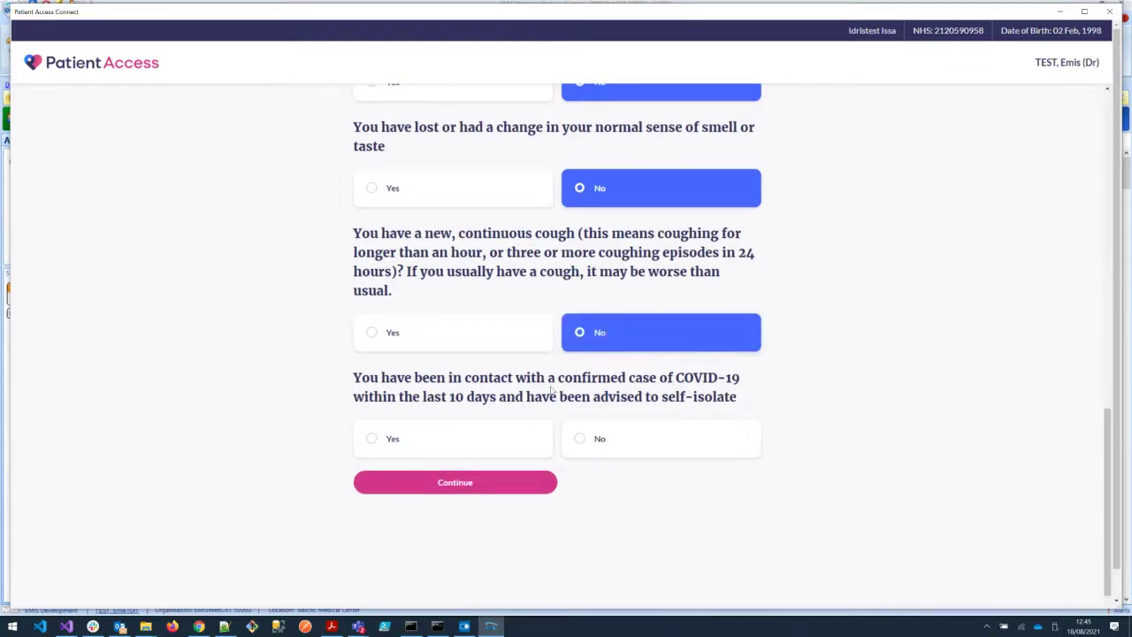
left_click(629, 444)
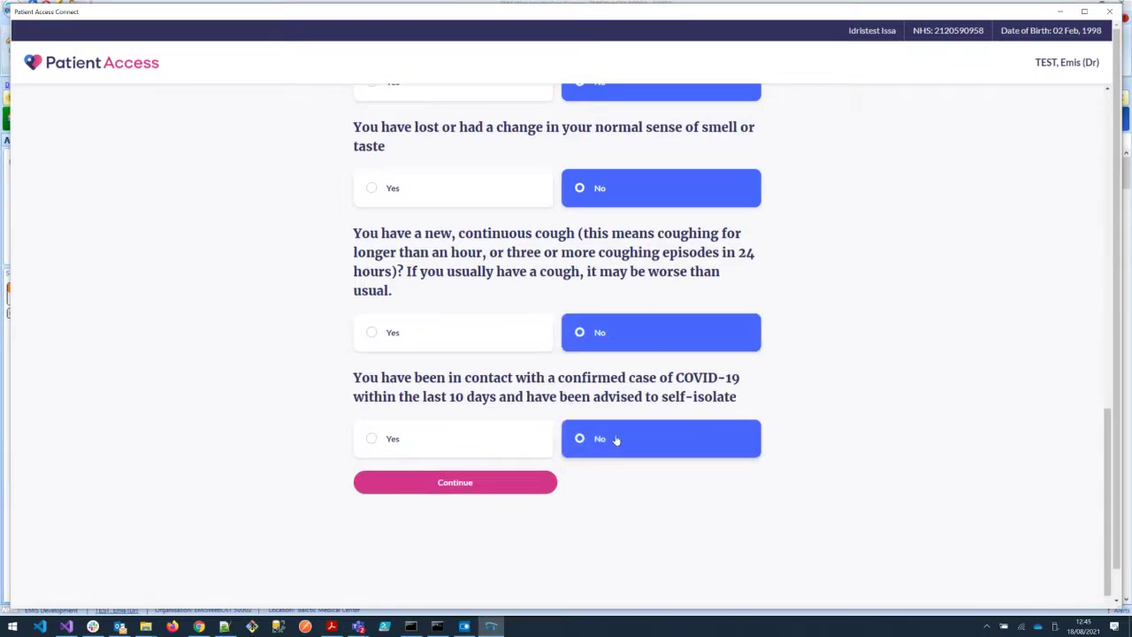
left_click(481, 489)
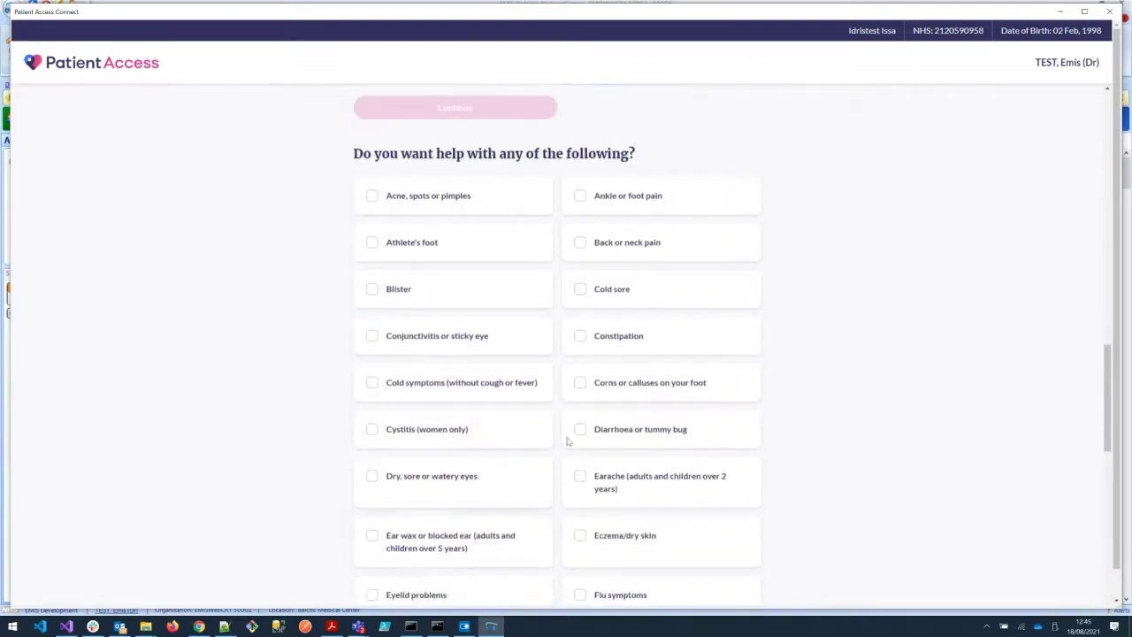
- Select Diarrhoea or tummy bug as the condition needing help and continue to its follow-up questions
scroll(785, 310, "down", 1)
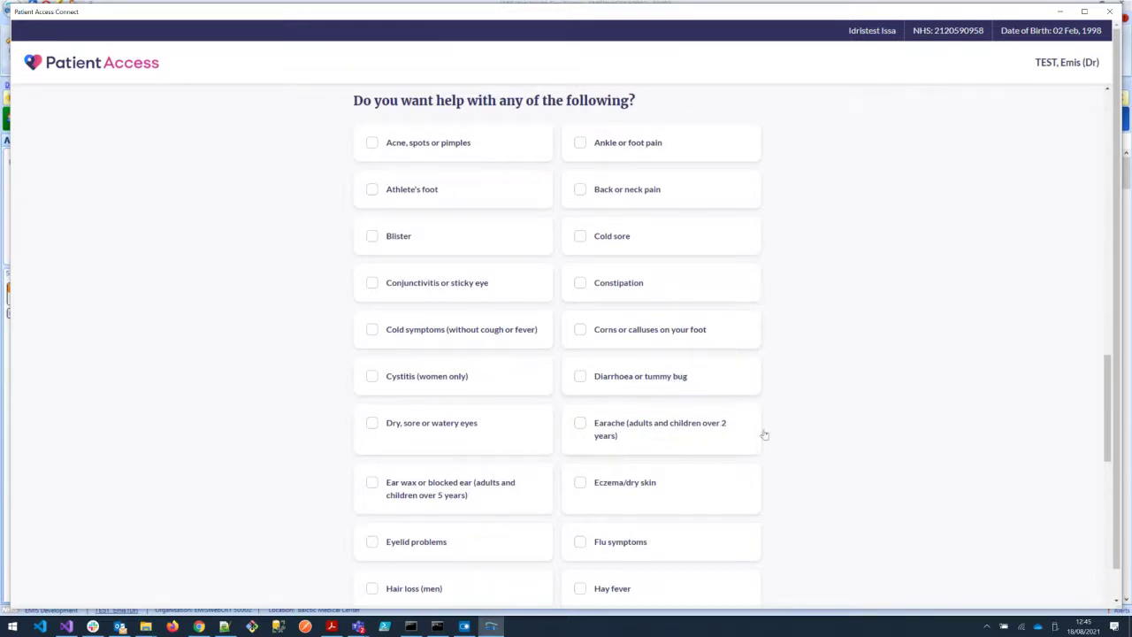
scroll(776, 423, "down", 1)
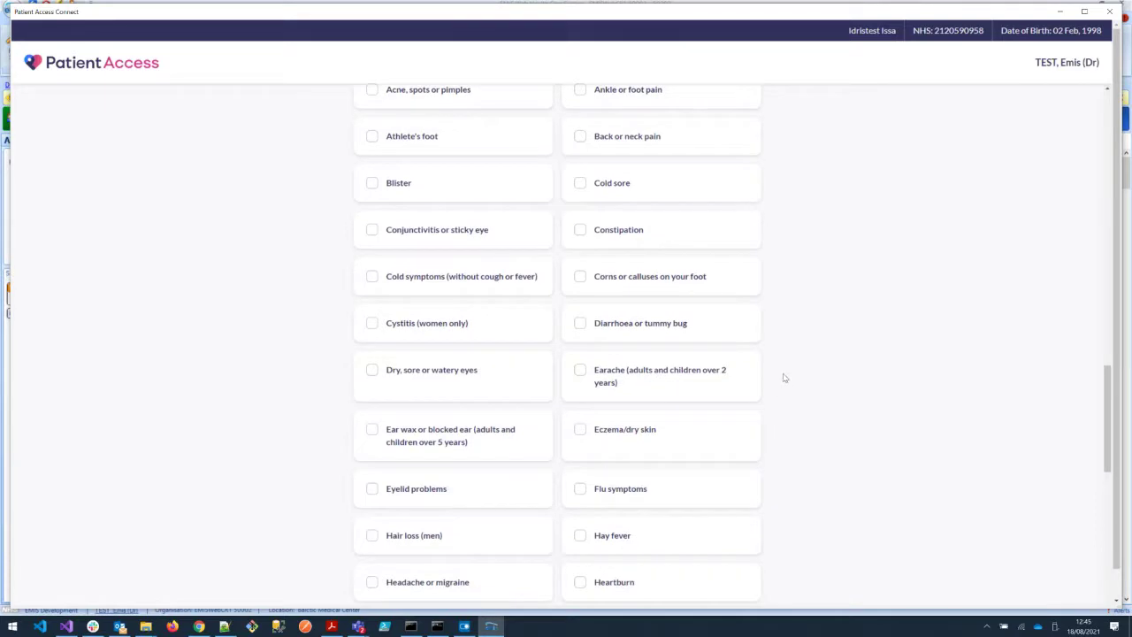
scroll(783, 377, "up", 1)
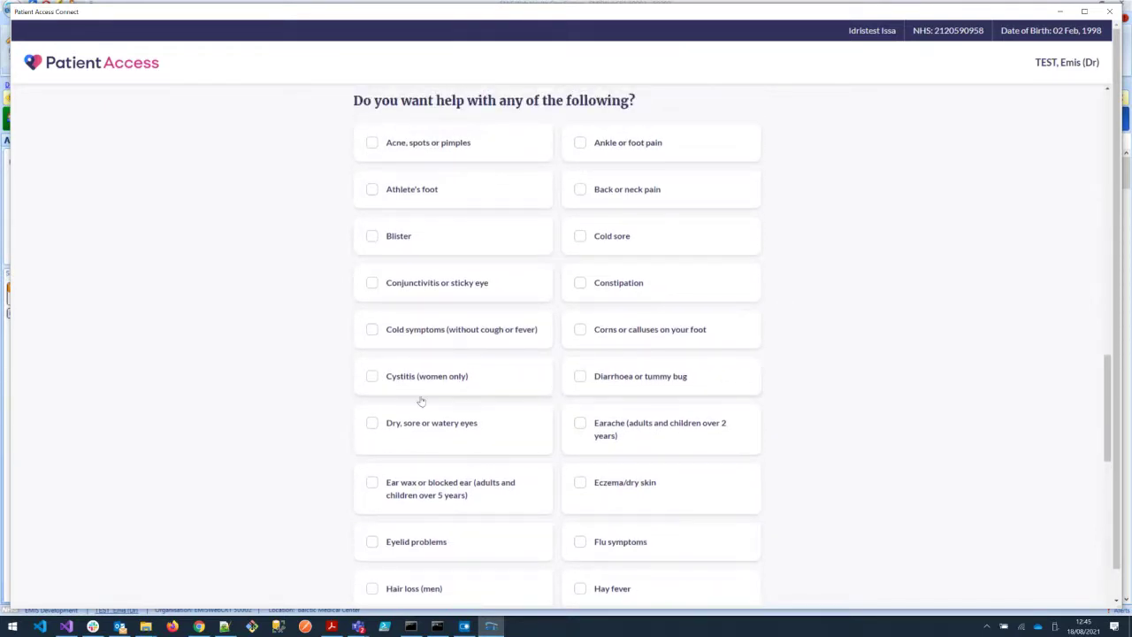
left_click(615, 383)
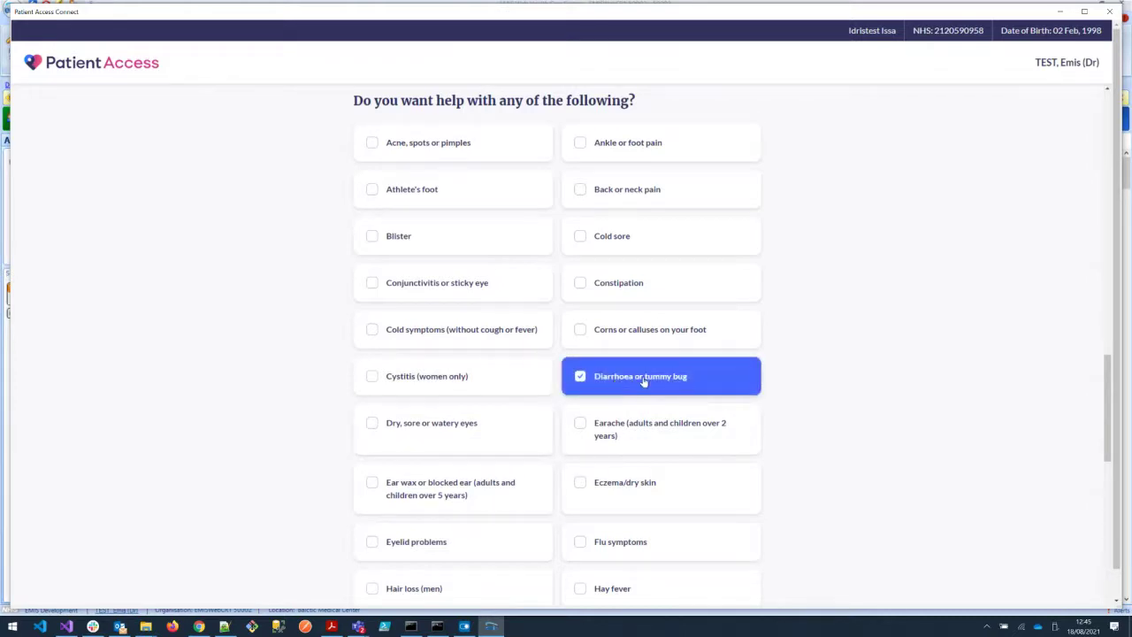
scroll(640, 380, "down", 1)
scroll(626, 376, "down", 4)
scroll(624, 373, "down", 9)
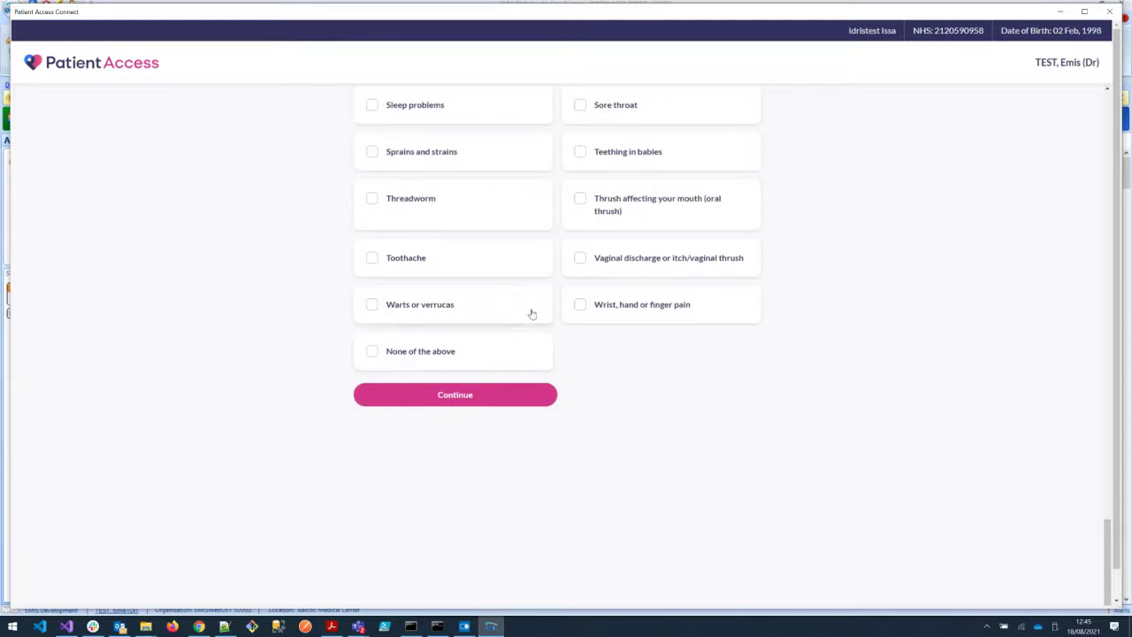
scroll(531, 316, "up", 1)
scroll(529, 318, "up", 3)
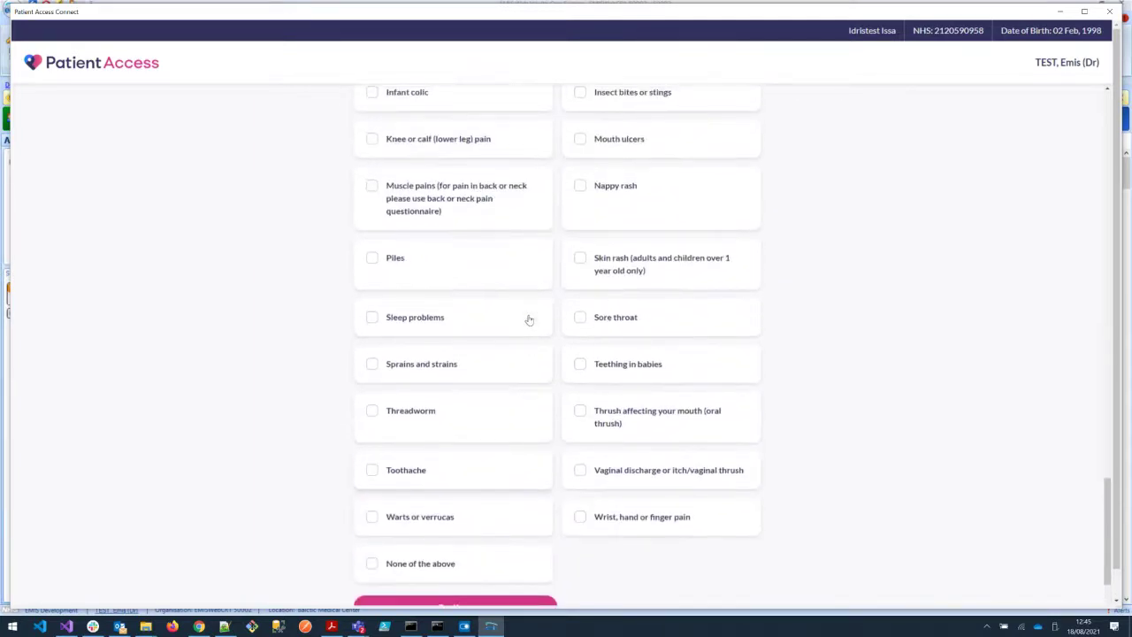
scroll(526, 377, "down", 1)
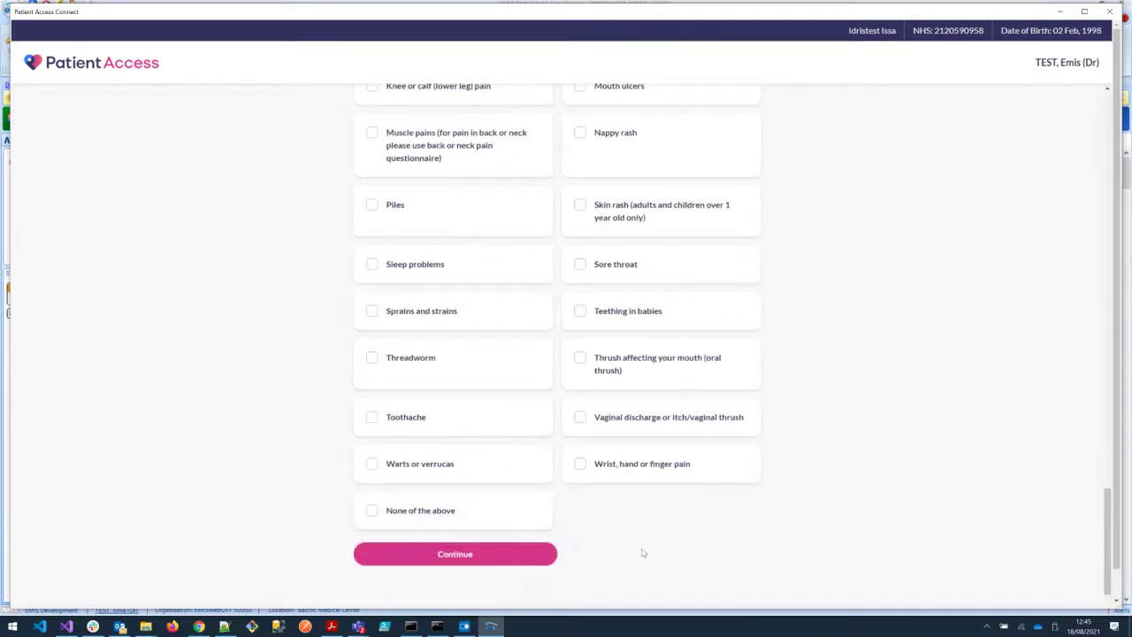
left_click(512, 552)
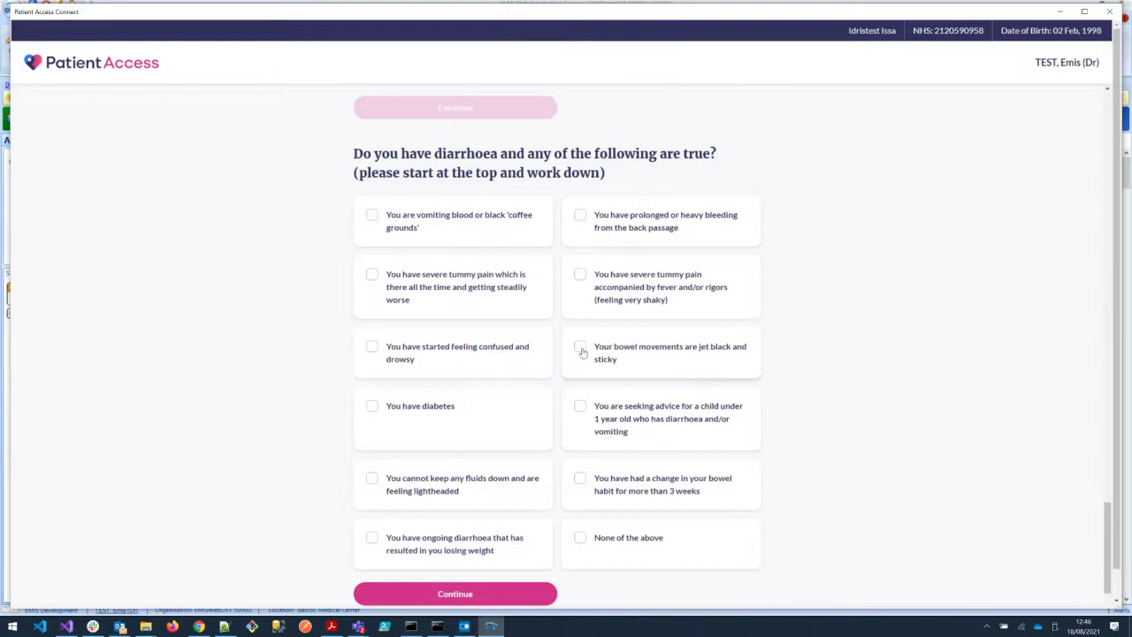
- Indicate that the patient's bowel movements are jet black and sticky, and exit the assessment
scroll(581, 352, "down", 1)
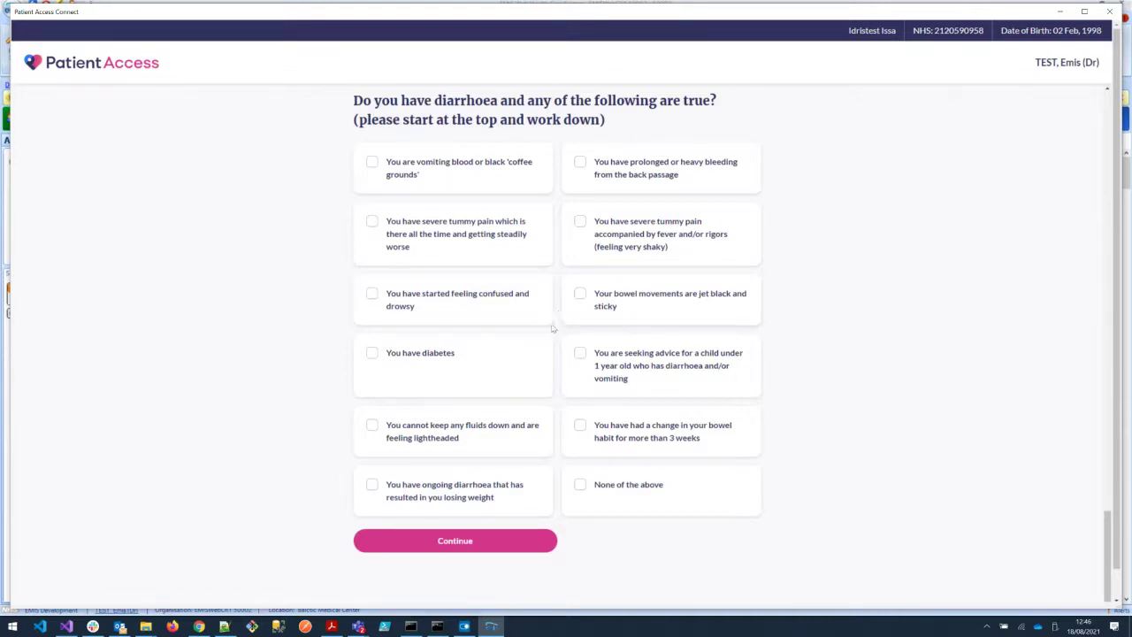
left_click(580, 299)
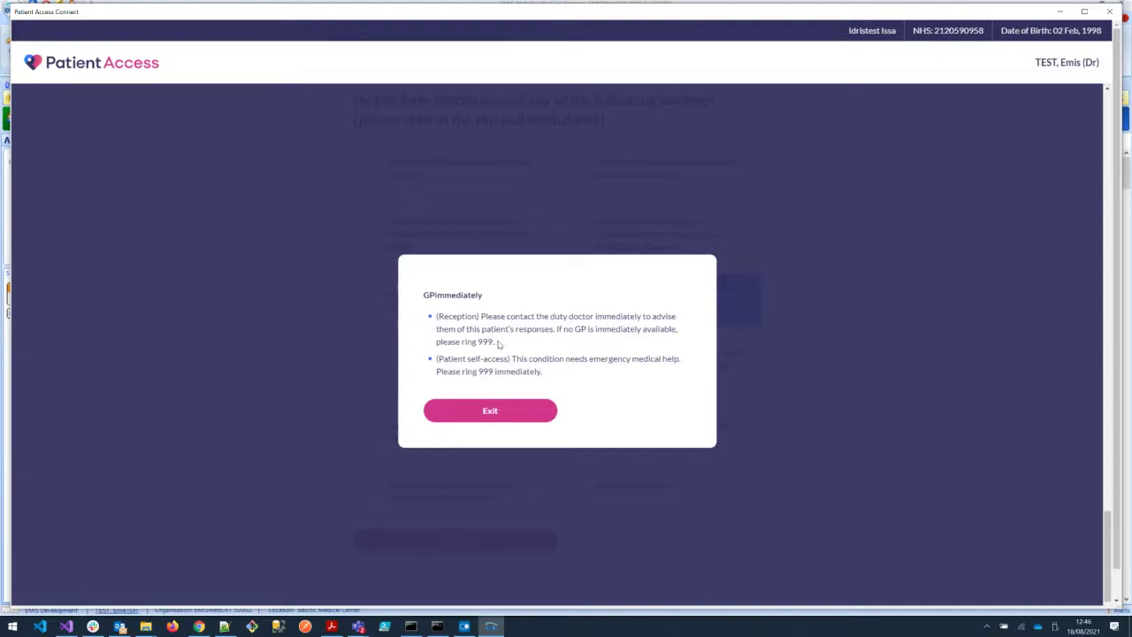
left_click(488, 419)
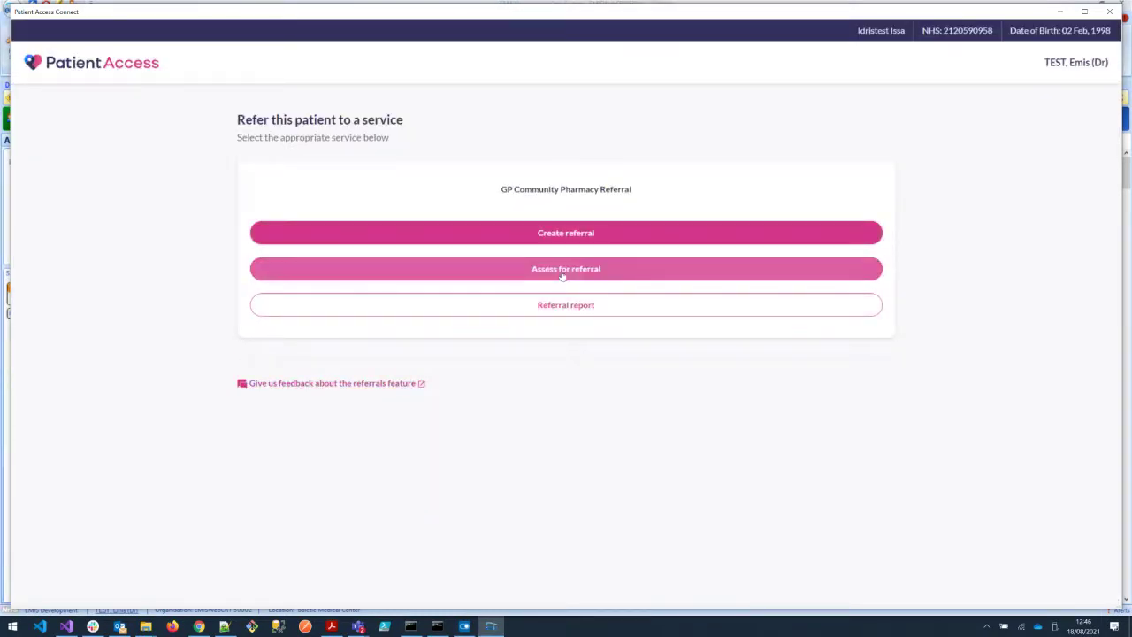
- Restart the referral assessment, answering No to a child under 1 year old and No to the listed emergency symptoms
left_click(563, 273)
left_click(568, 194)
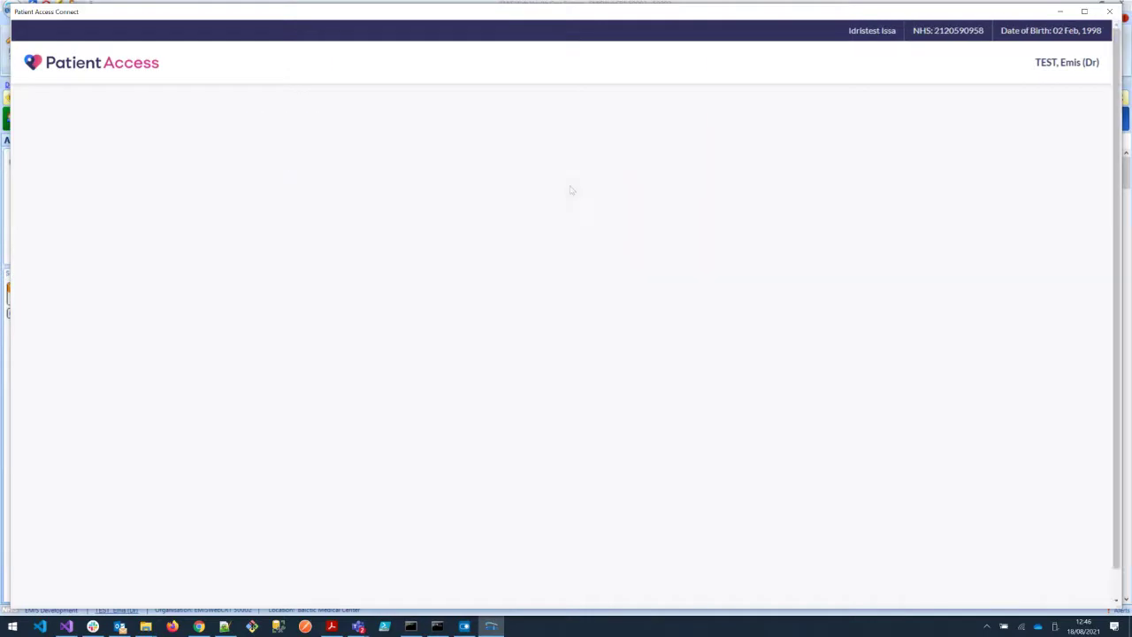
left_click(610, 442)
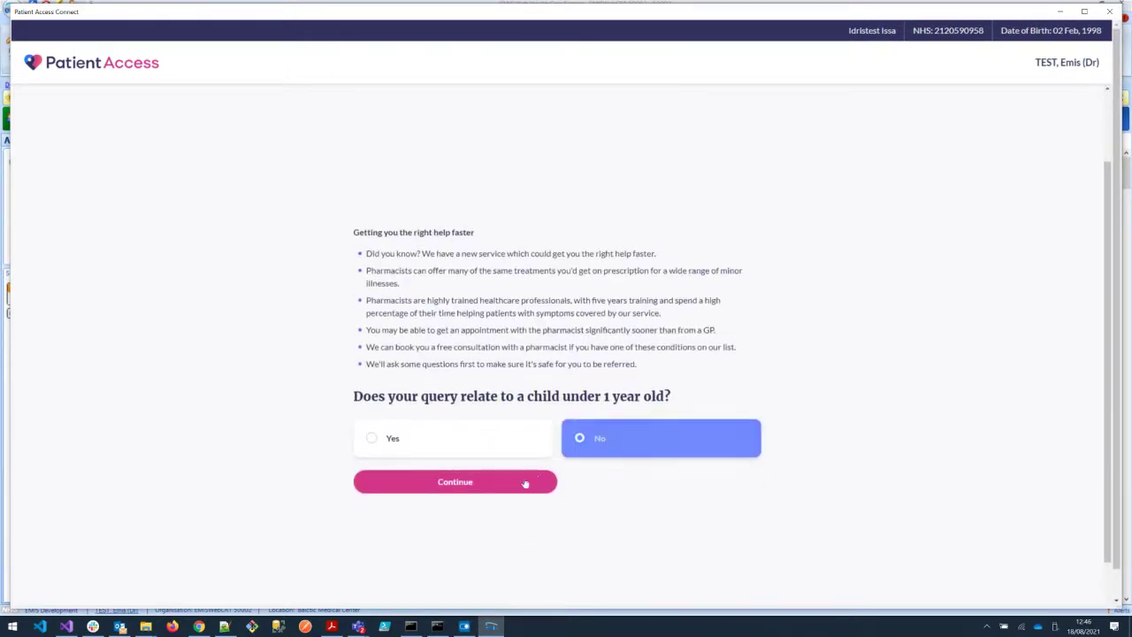
left_click(529, 471)
left_click(575, 456)
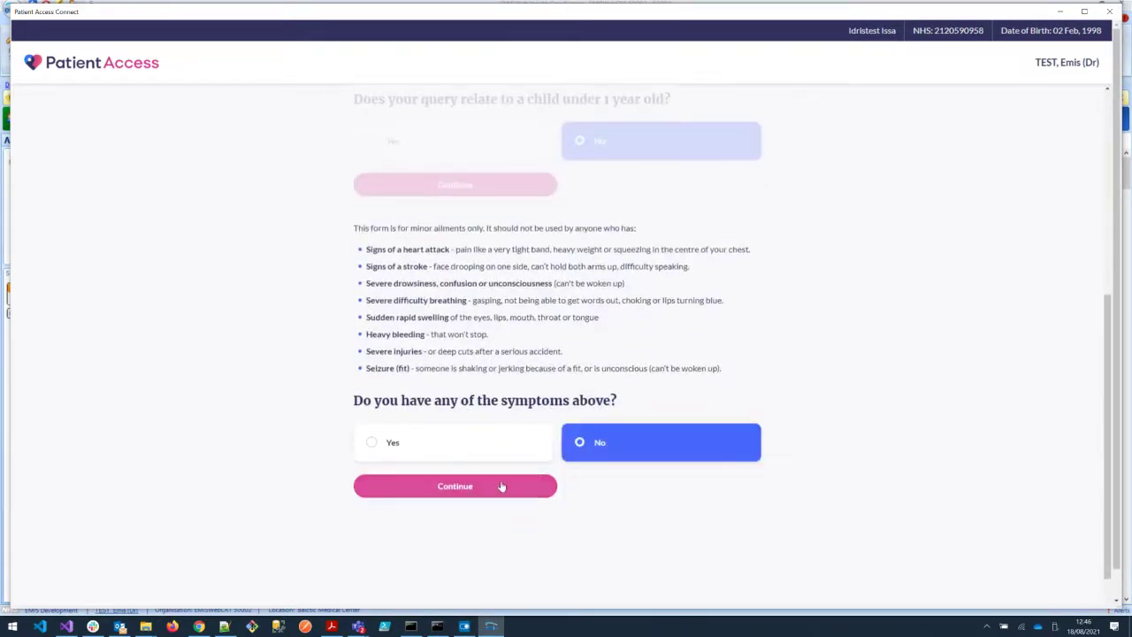
left_click(500, 486)
- Answer No to all four fever, smell or taste, cough and COVID-19 contact questions and continue to the conditions list
left_click(636, 244)
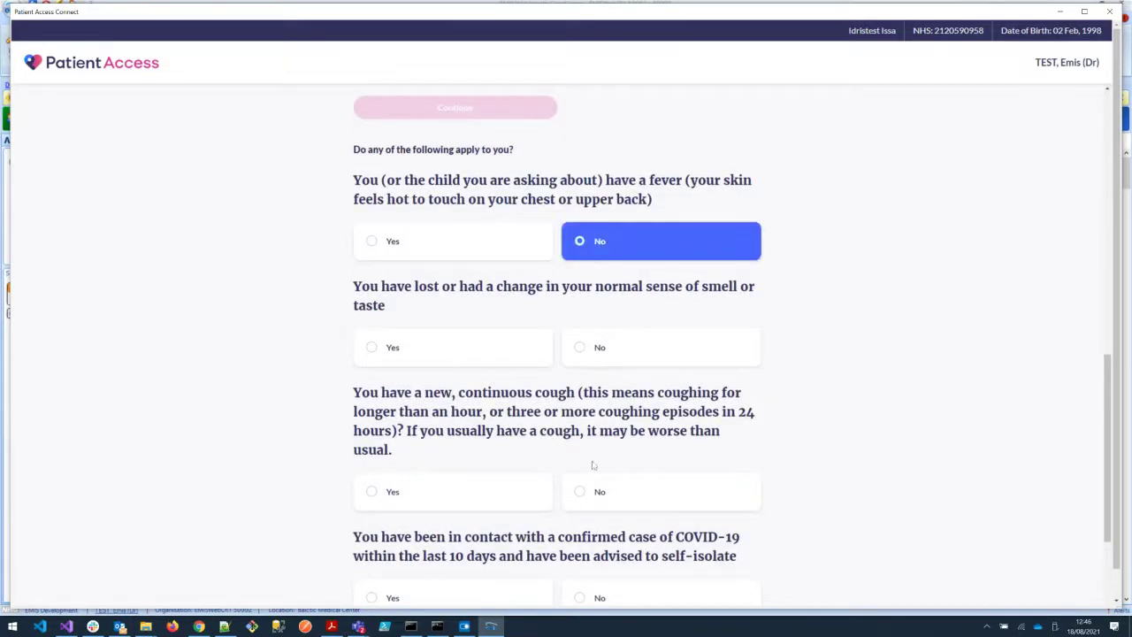
left_click(591, 491)
left_click(597, 354)
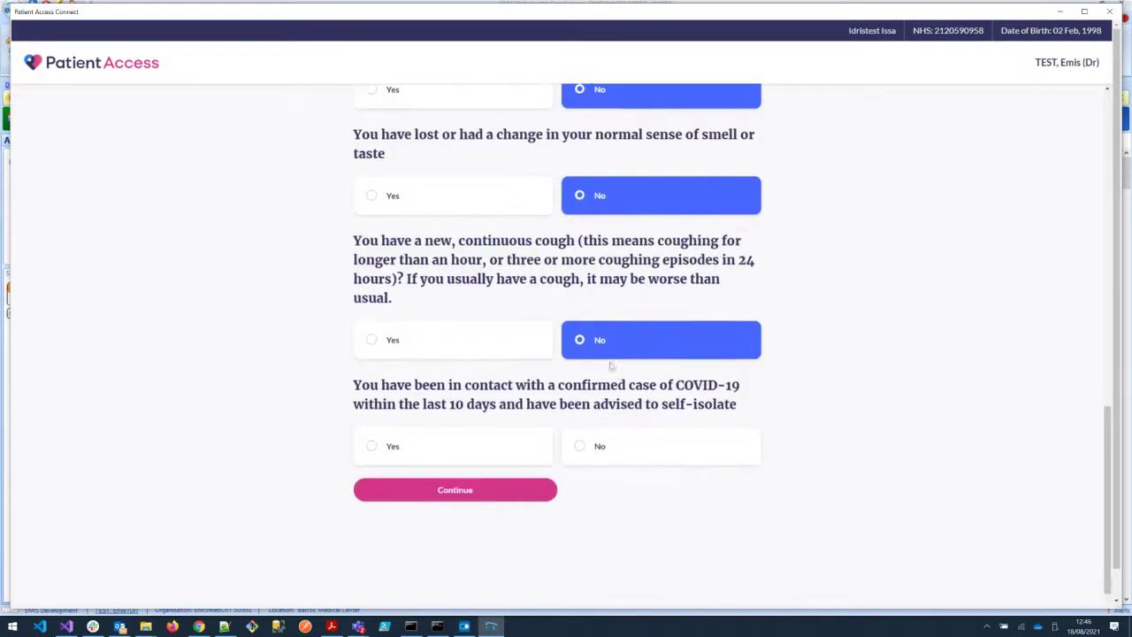
left_click(599, 437)
left_click(493, 484)
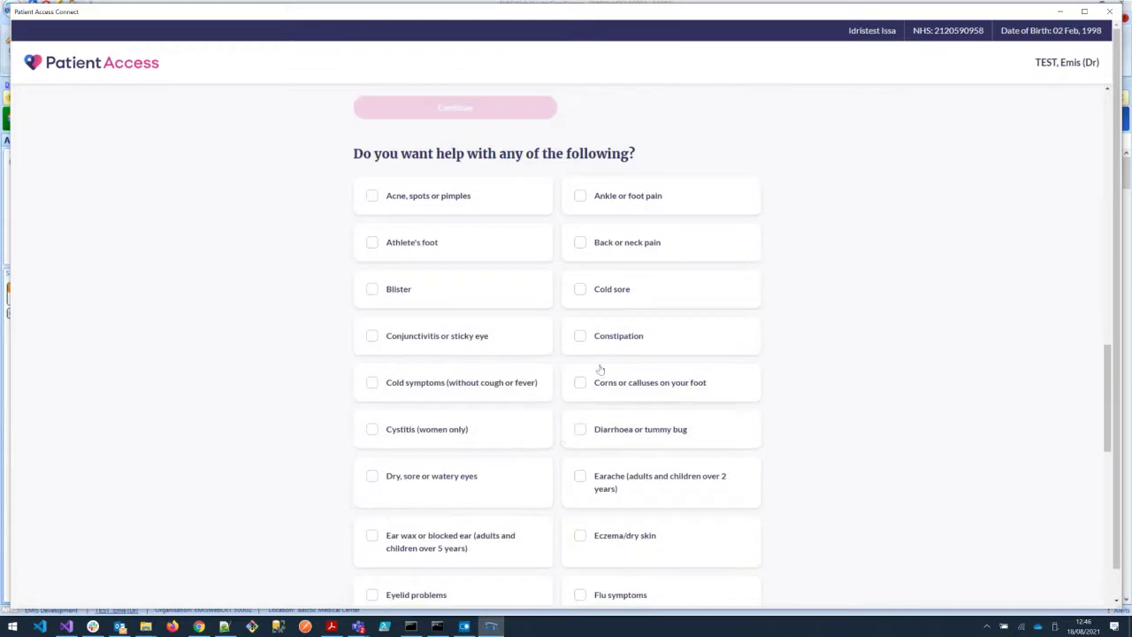
- Choose Diarrhoea or tummy bug as the condition needing help and answer its follow-up question with None of the above
left_click(610, 439)
scroll(607, 420, "down", 8)
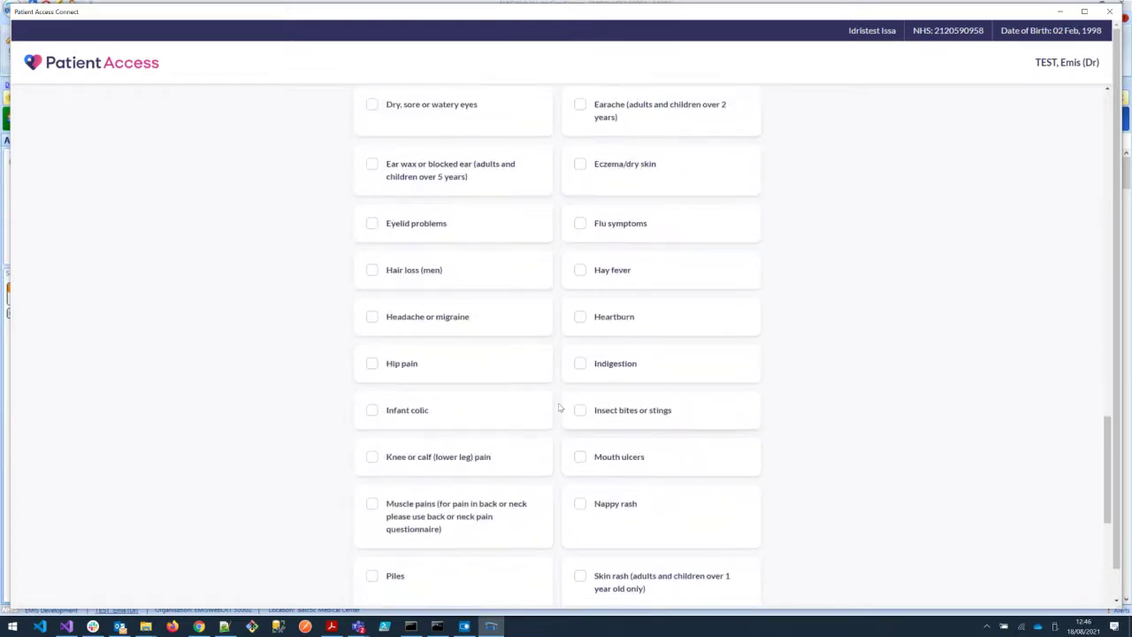
scroll(495, 390, "down", 2)
left_click(475, 399)
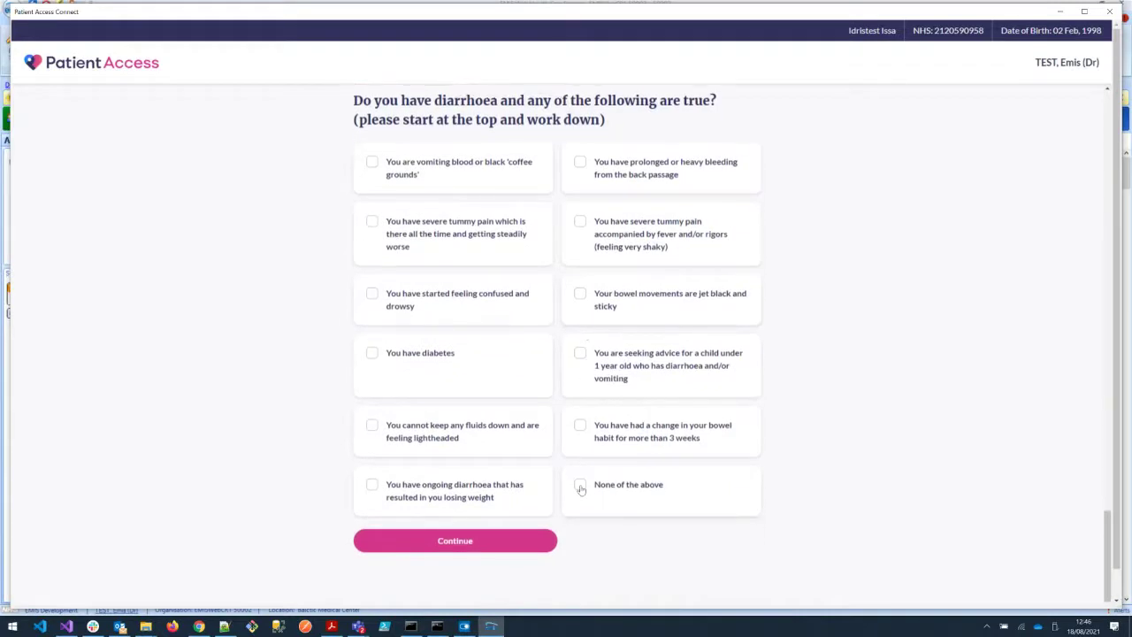
left_click(580, 489)
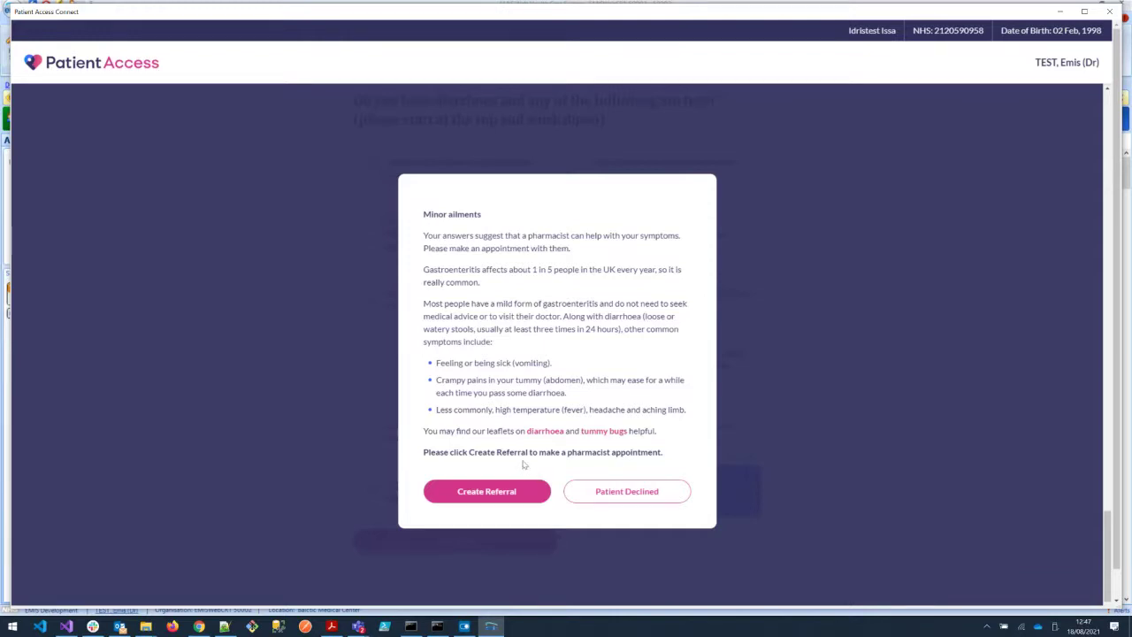
- Create the pharmacist referral, adding the note "Patient has diarrhoea." to the patient details, and continue to provider selection
left_click(499, 491)
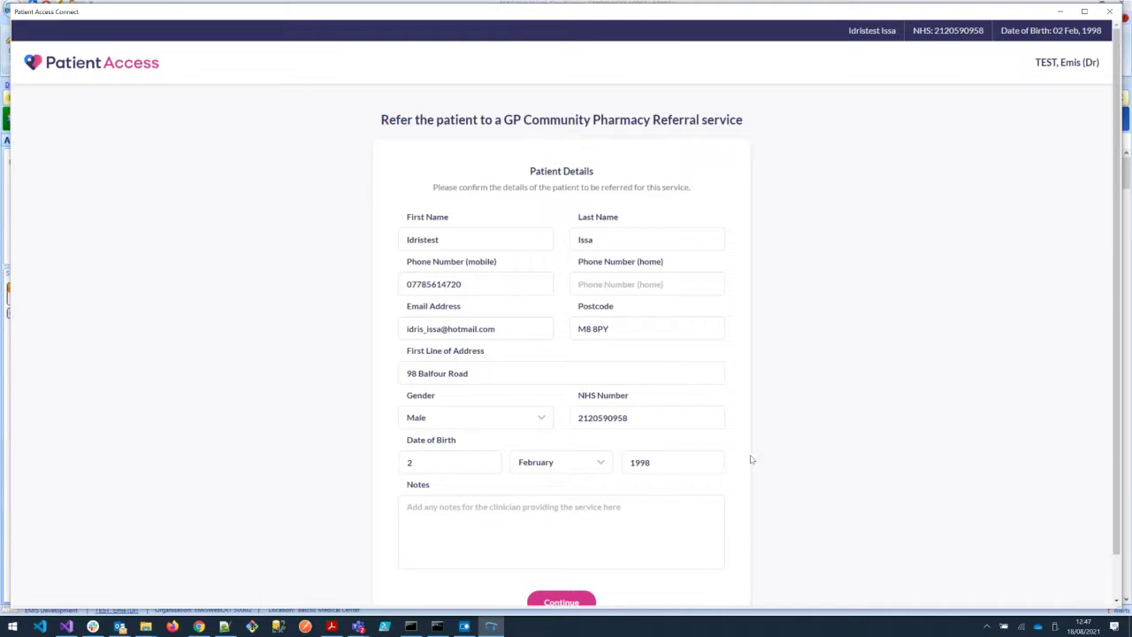
scroll(736, 456, "down", 2)
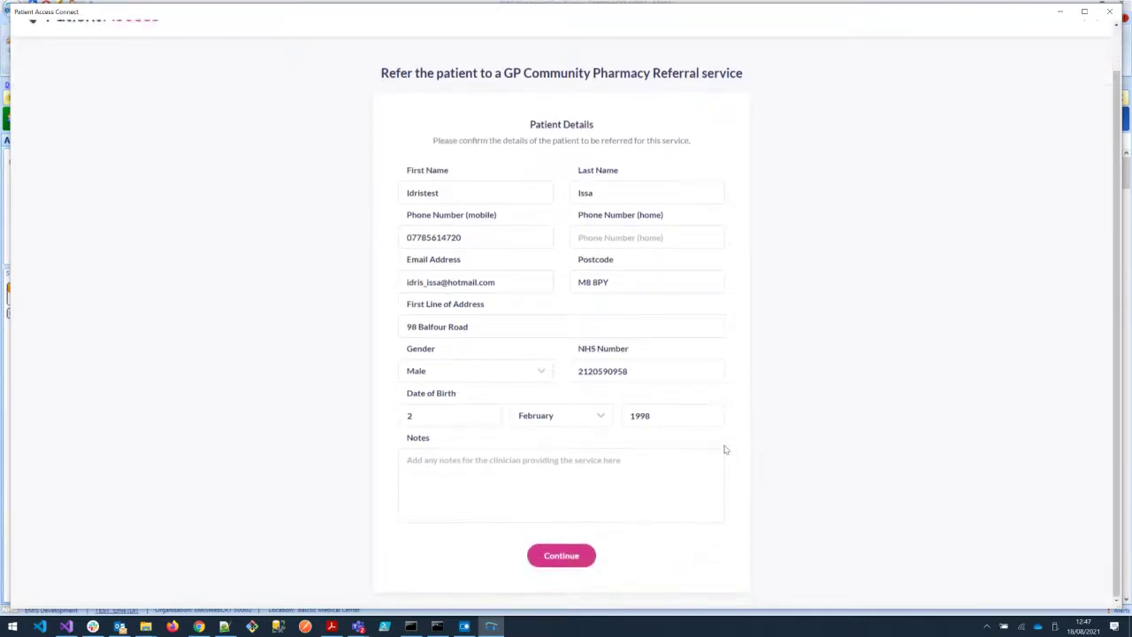
left_click(609, 474)
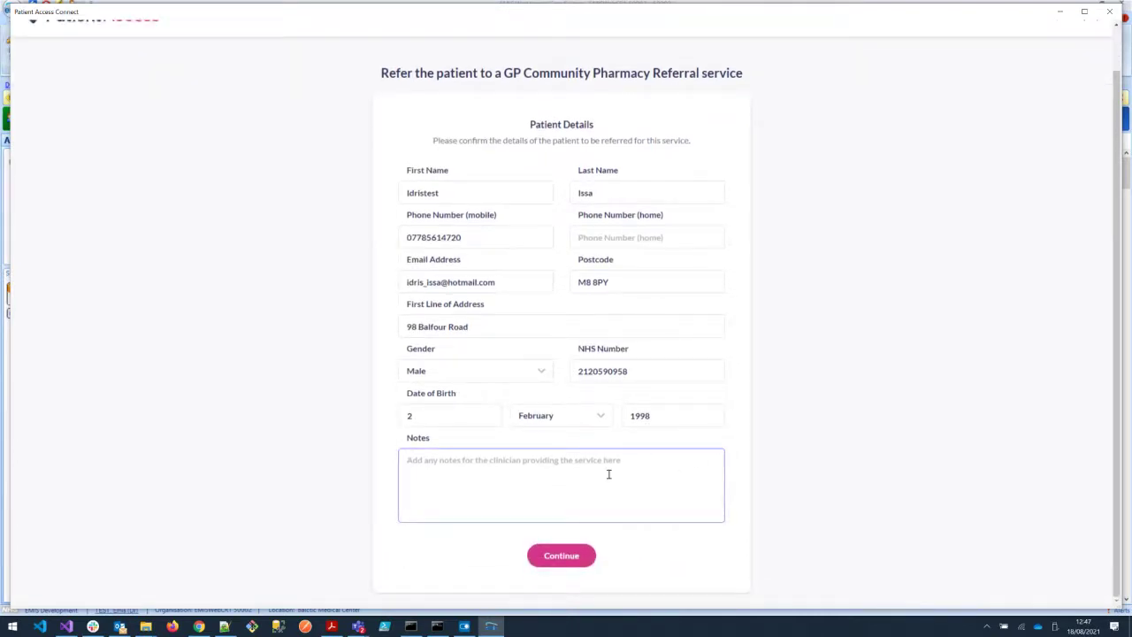
type("Patient has")
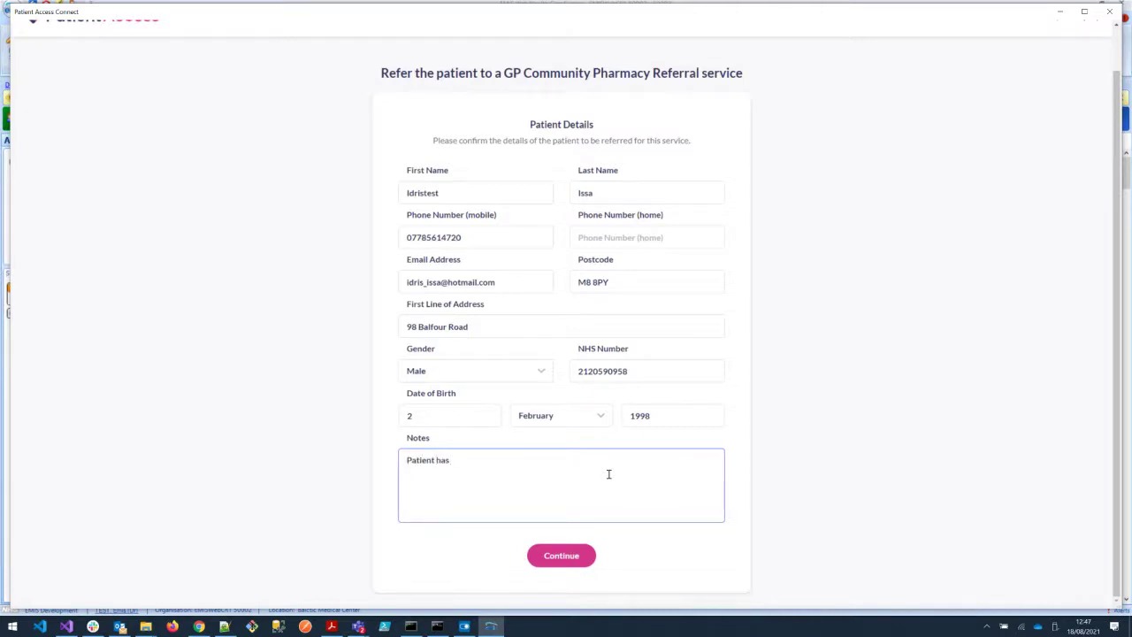
type(" diarrhoea.")
left_click(559, 558)
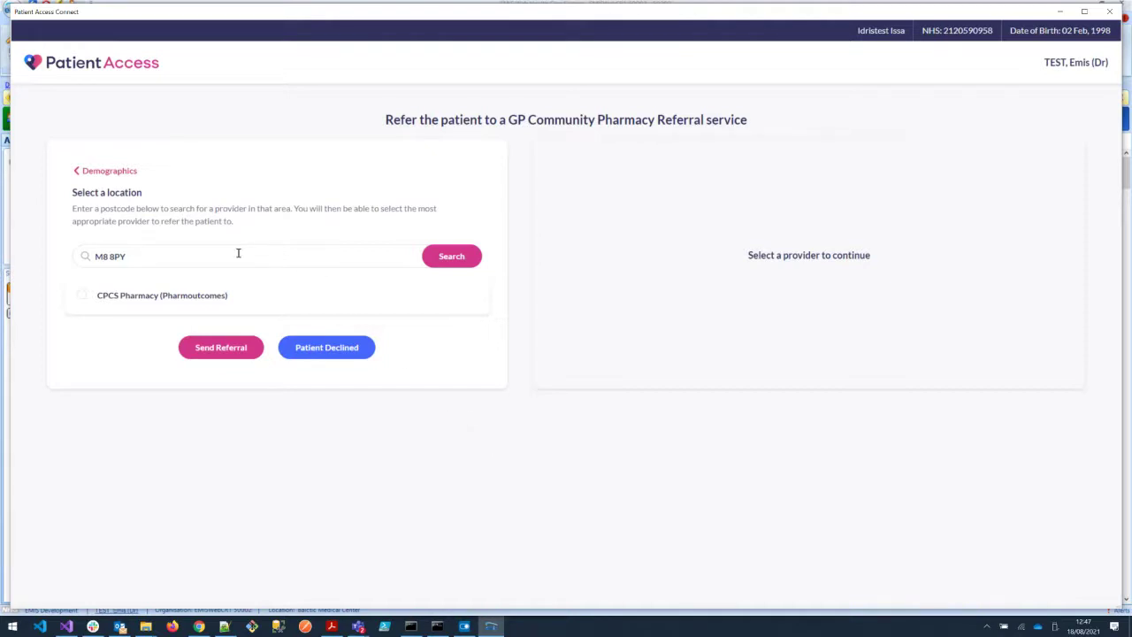
- Search for providers in the EC1V postcode area and select 24 Hour Physical Branchasd
left_click(277, 254)
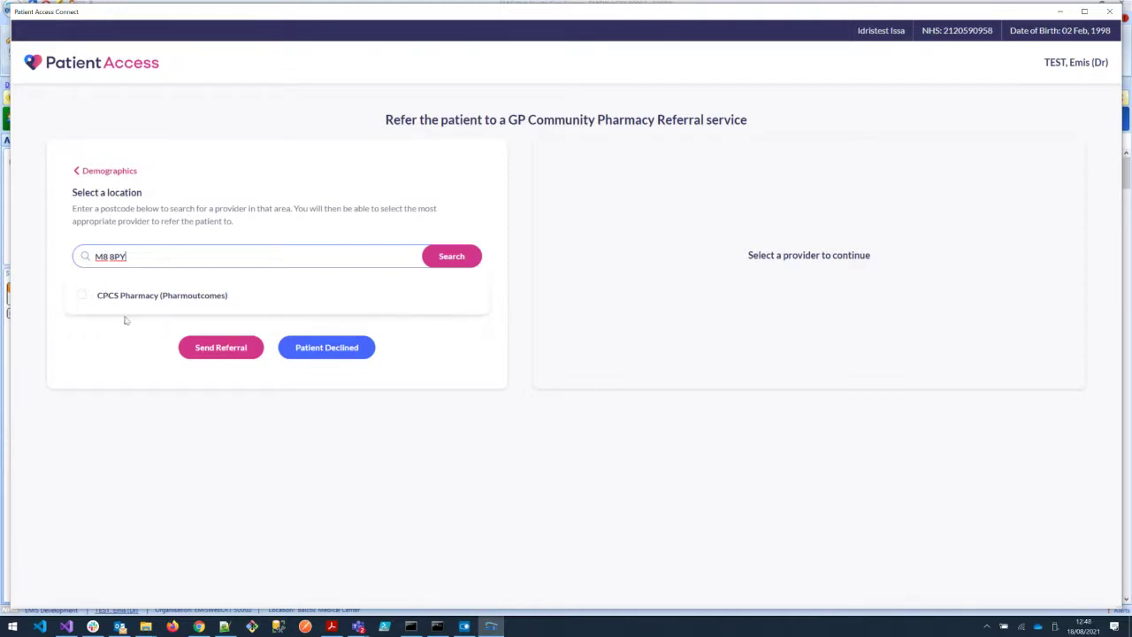
double_click(122, 257)
triple_click(122, 257)
type("EC1V")
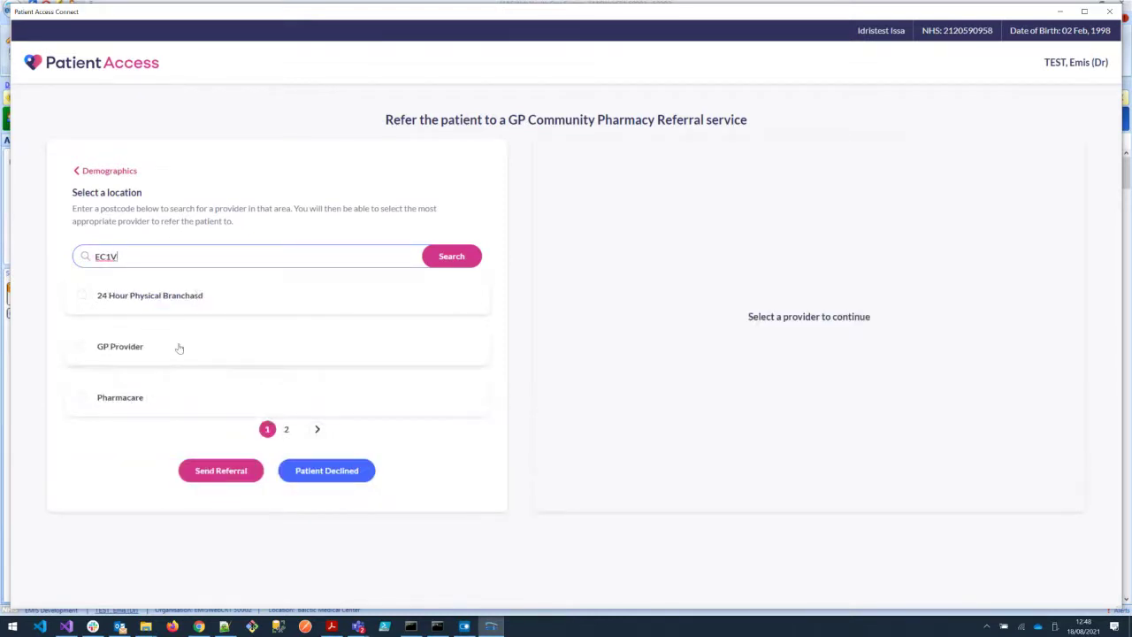
left_click(198, 298)
- Search for providers in the M8 area and send the referral to CPCS Pharmacy (Pharmoutcomes)
left_click_drag(163, 258, 84, 256)
type("M8")
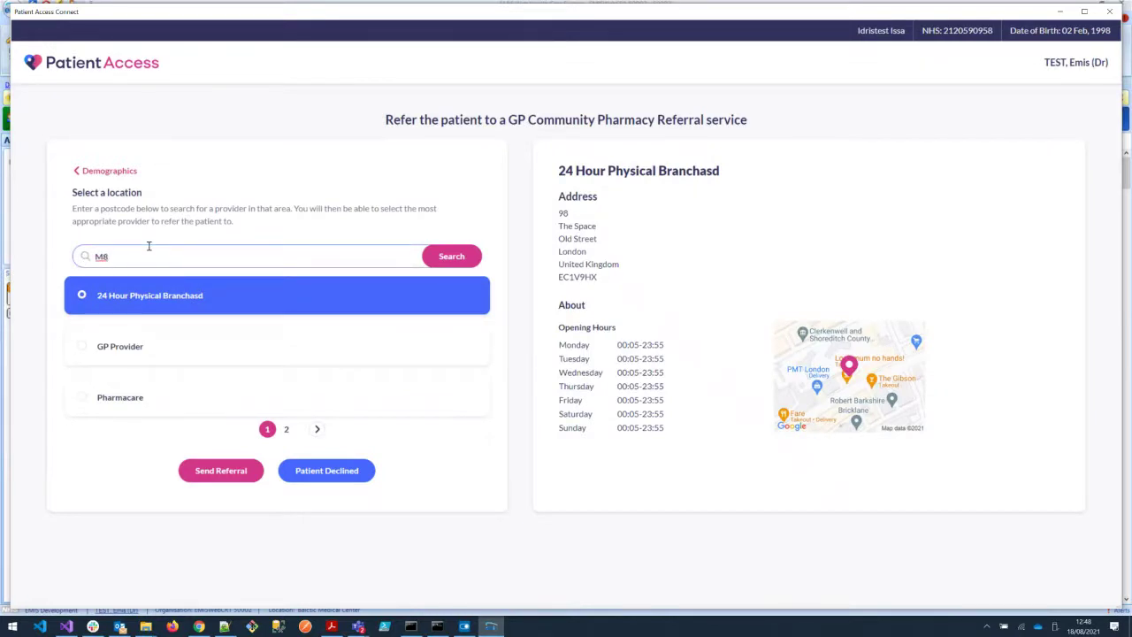
key("Return")
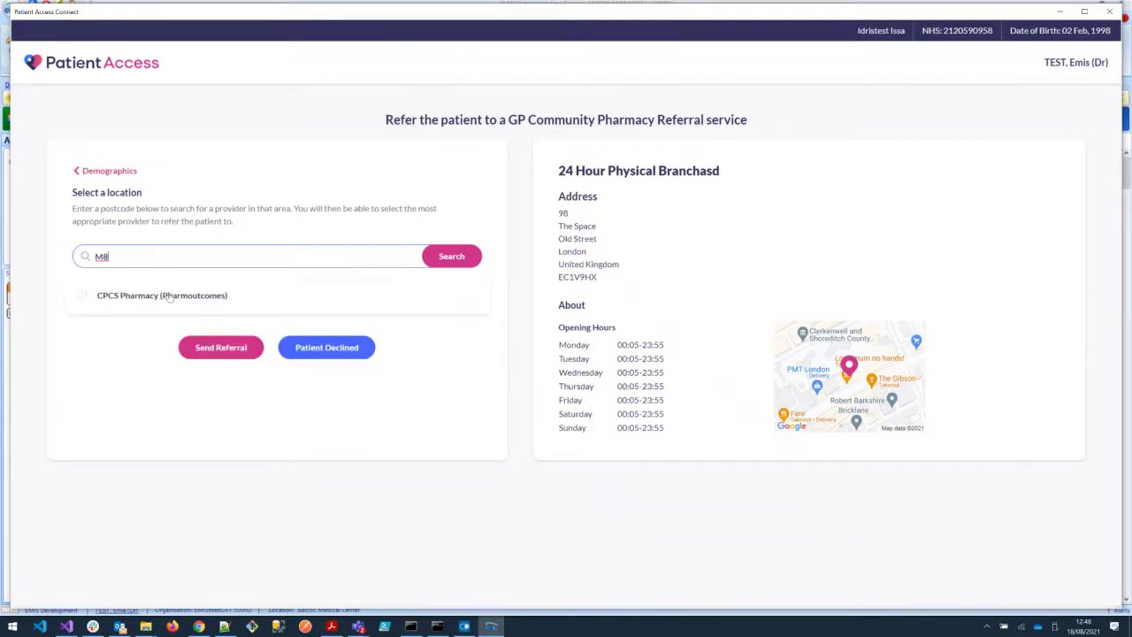
left_click(169, 297)
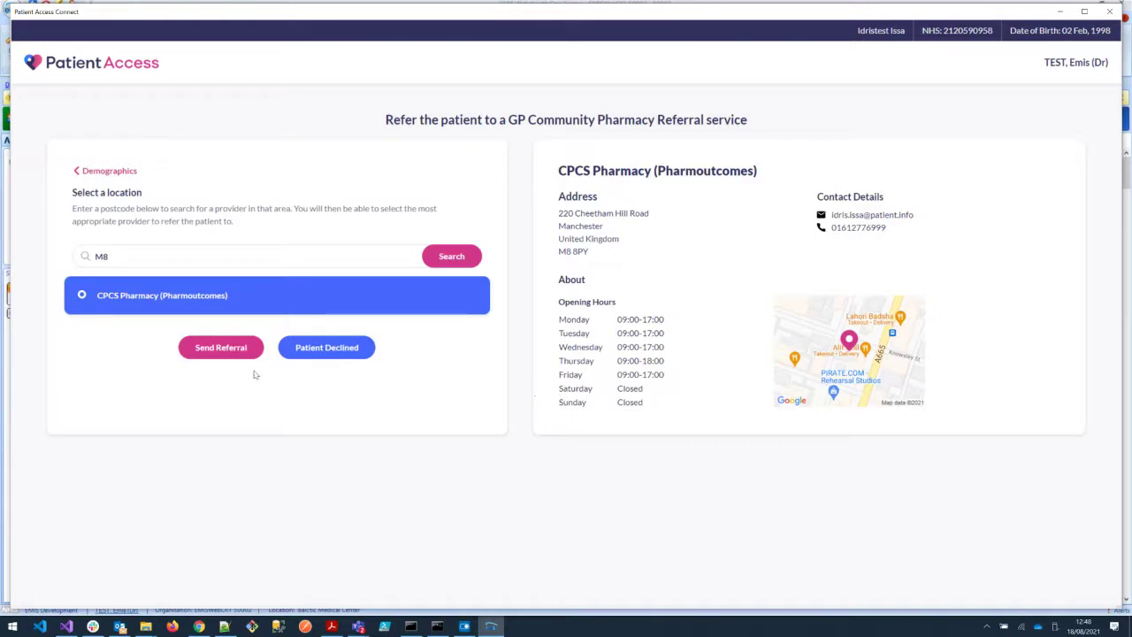
left_click(225, 354)
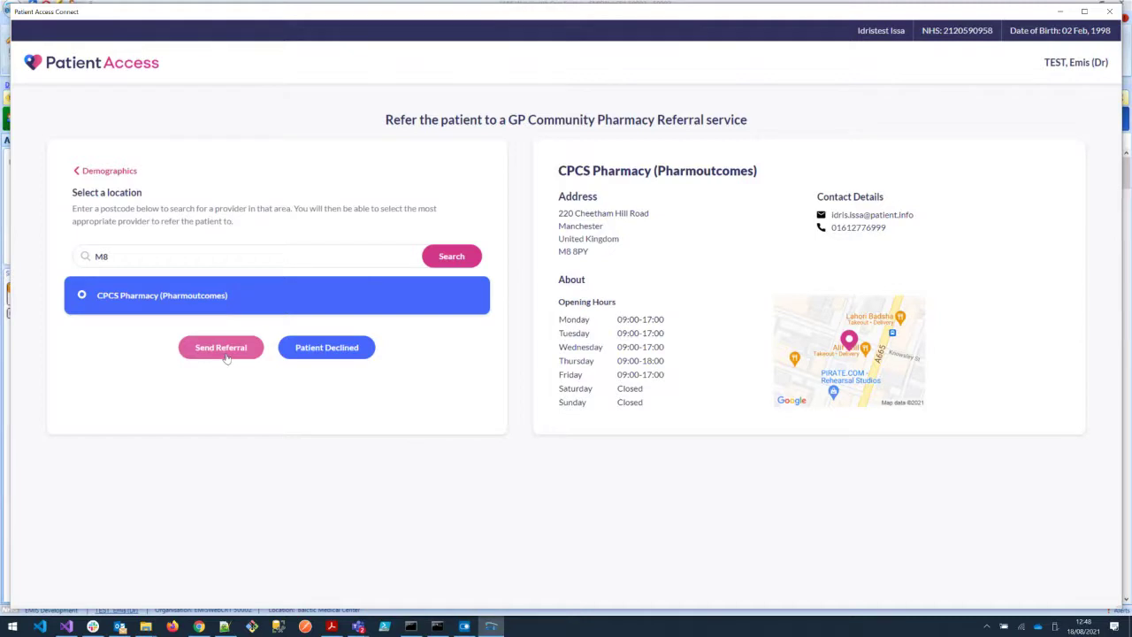
left_click(225, 352)
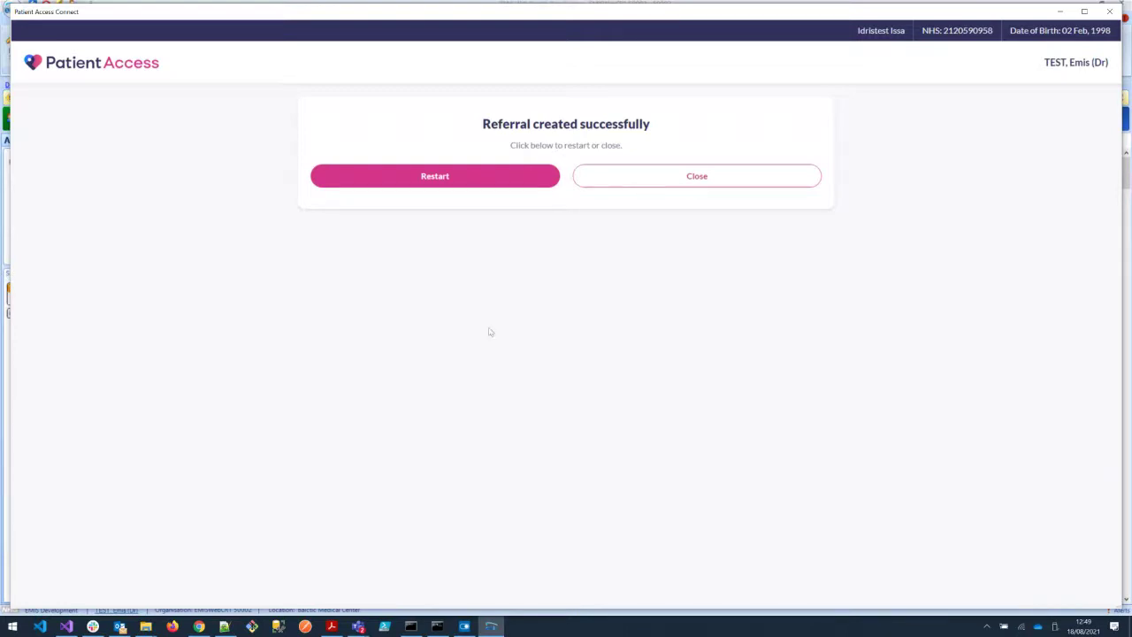
- Return to the service selection and review the report of referrals created for the GP Community Pharmacy Referral service
left_click(529, 177)
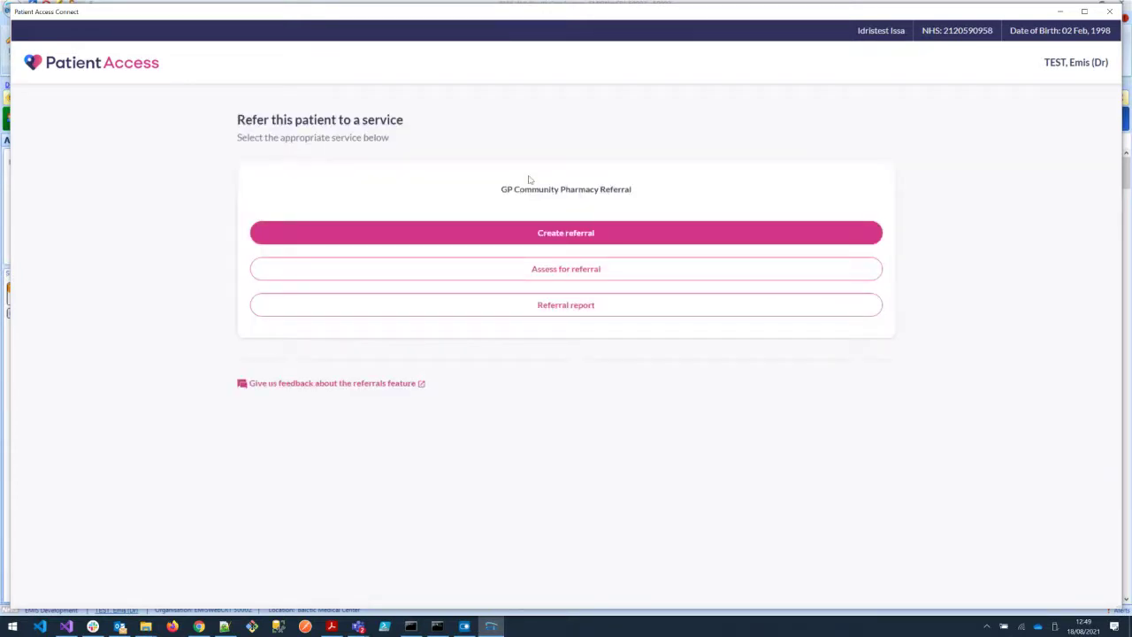
left_click(556, 312)
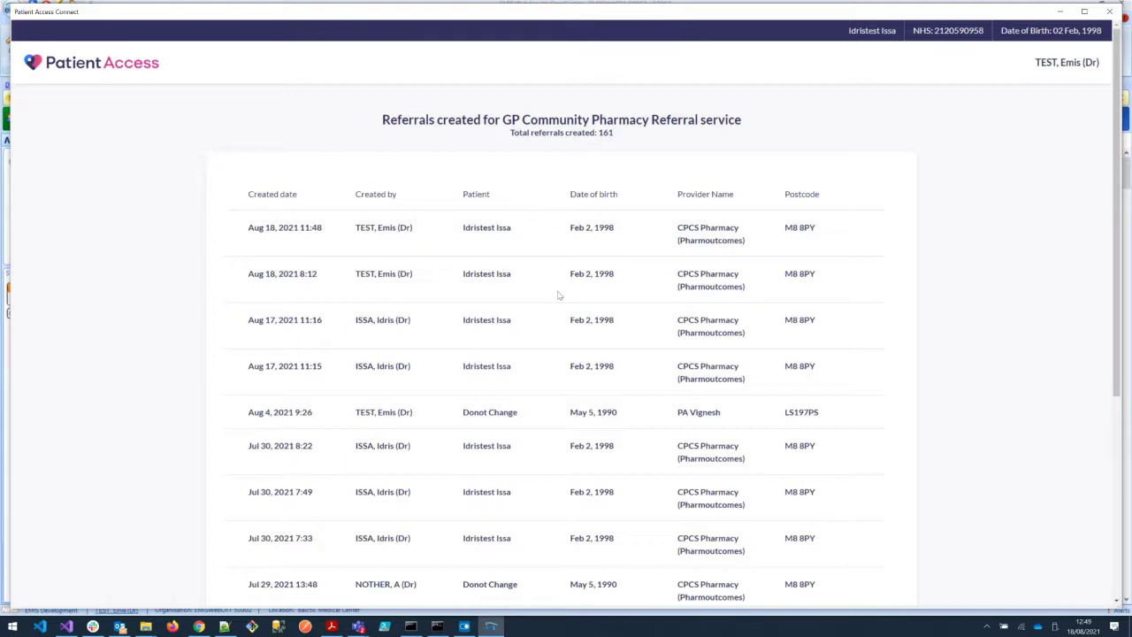
scroll(558, 295, "down", 1)
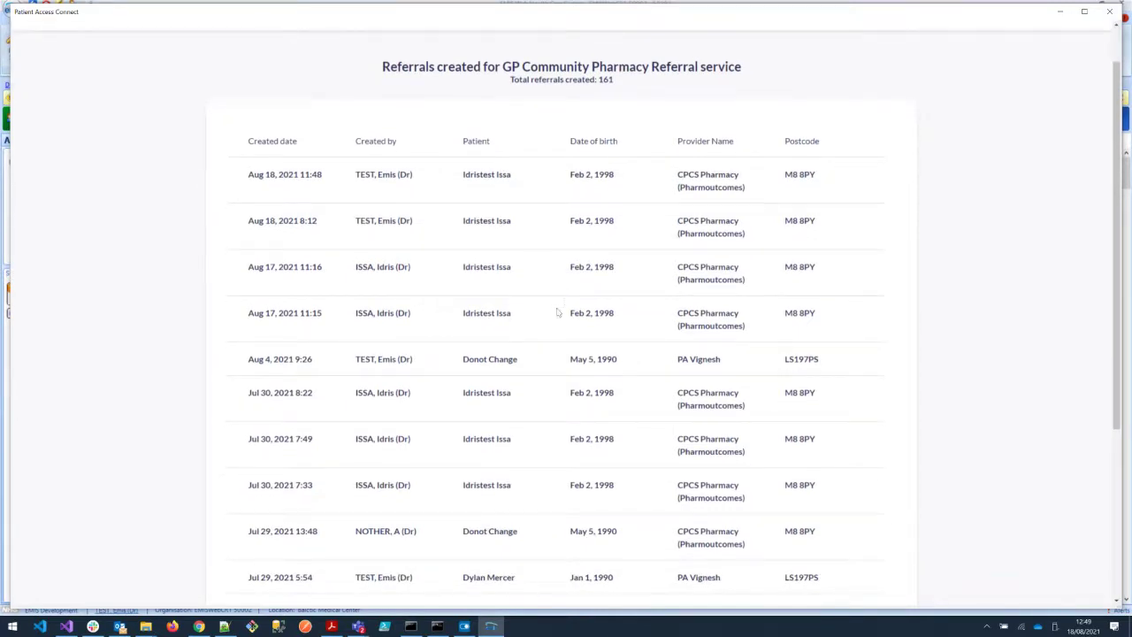
scroll(566, 301, "down", 5)
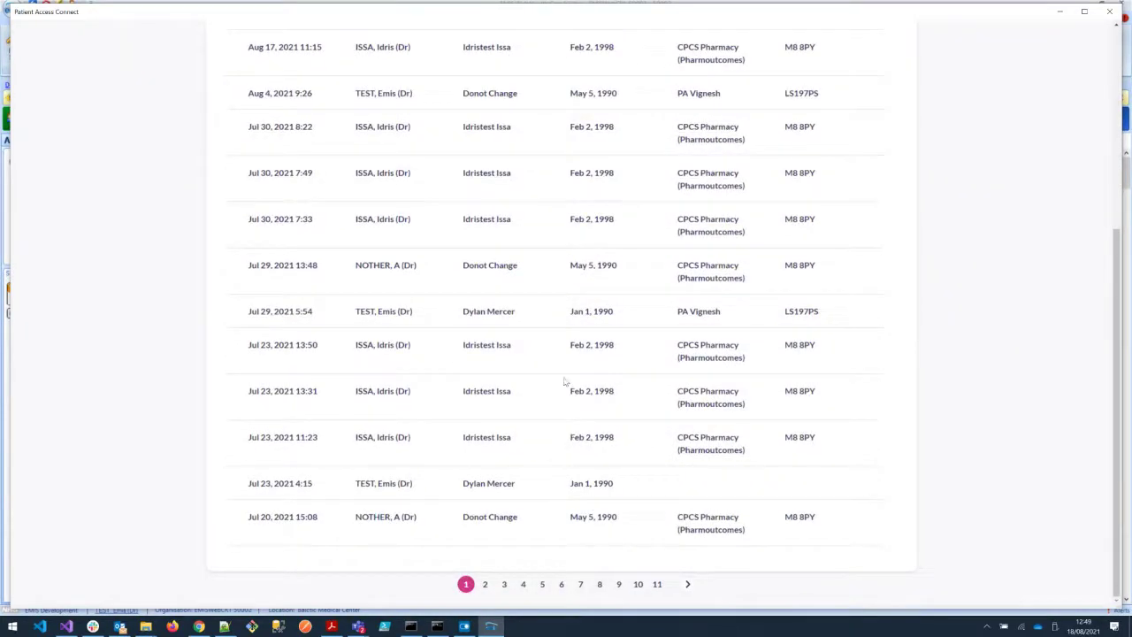
scroll(565, 383, "up", 3)
scroll(561, 376, "up", 3)
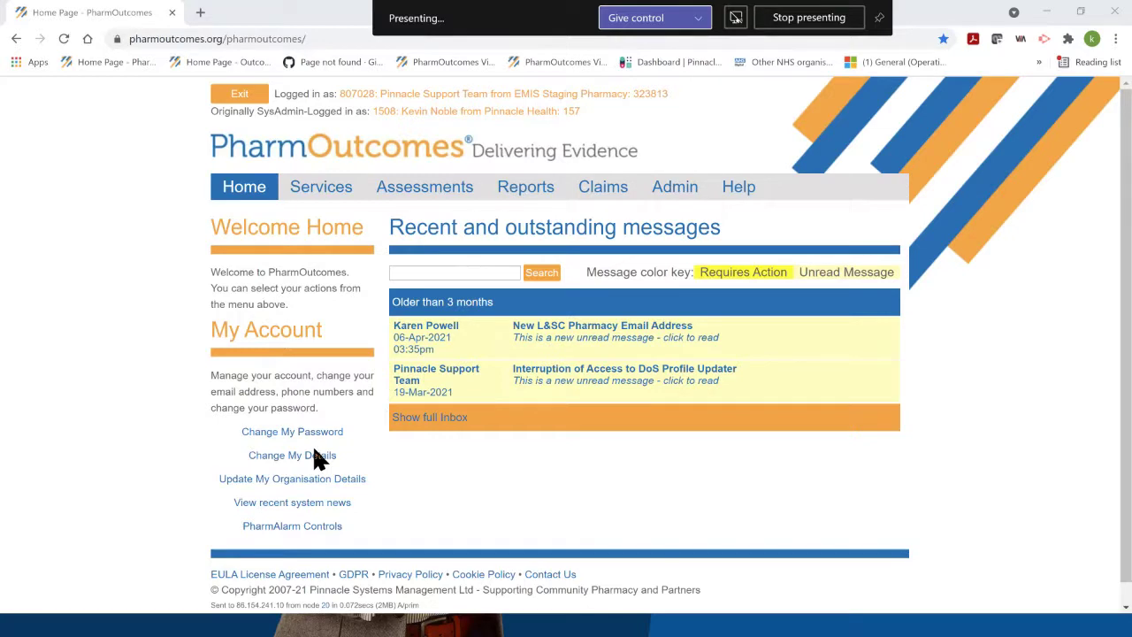
- Switch to PharmOutcomes, open the organisation details and add a comma after the existing management email address
left_click(274, 482)
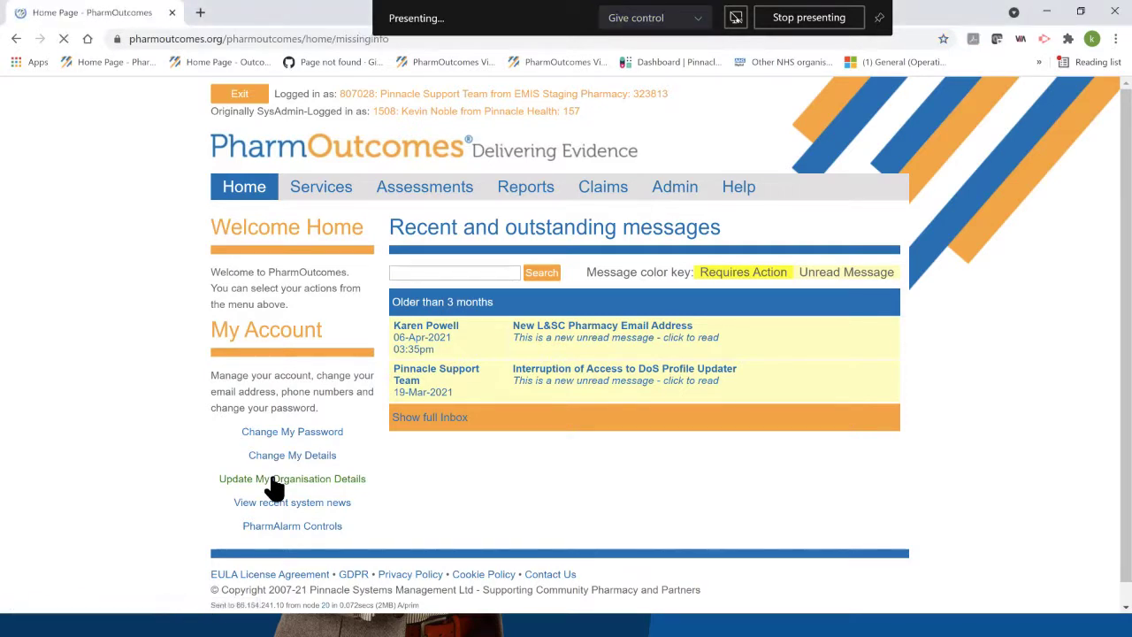
scroll(900, 486, "down", 3)
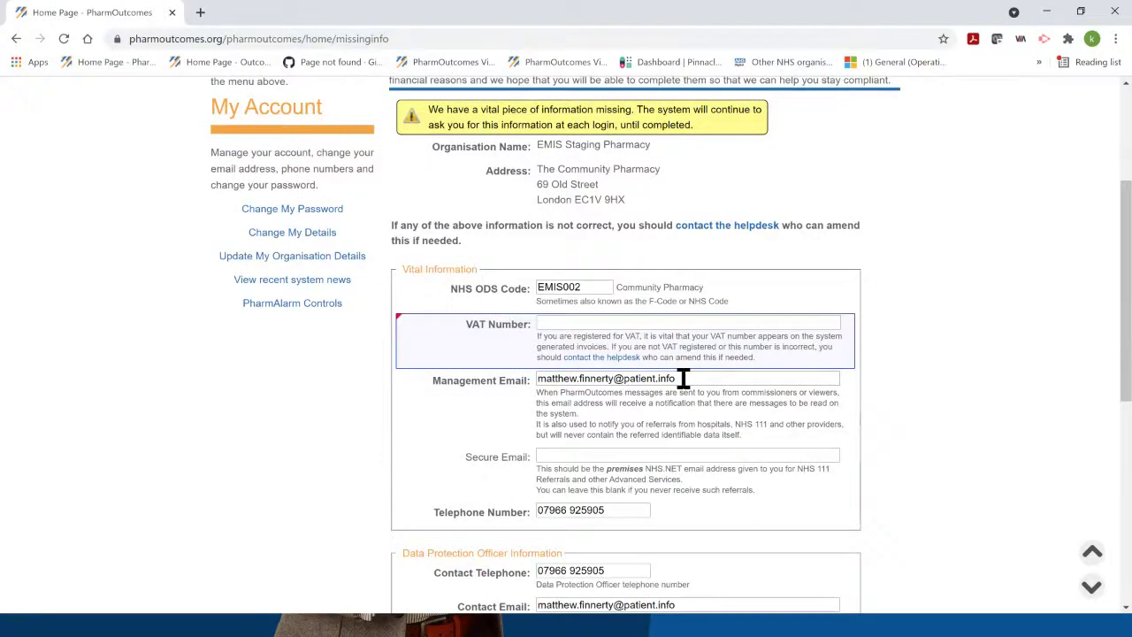
left_click_drag(683, 377, 519, 382)
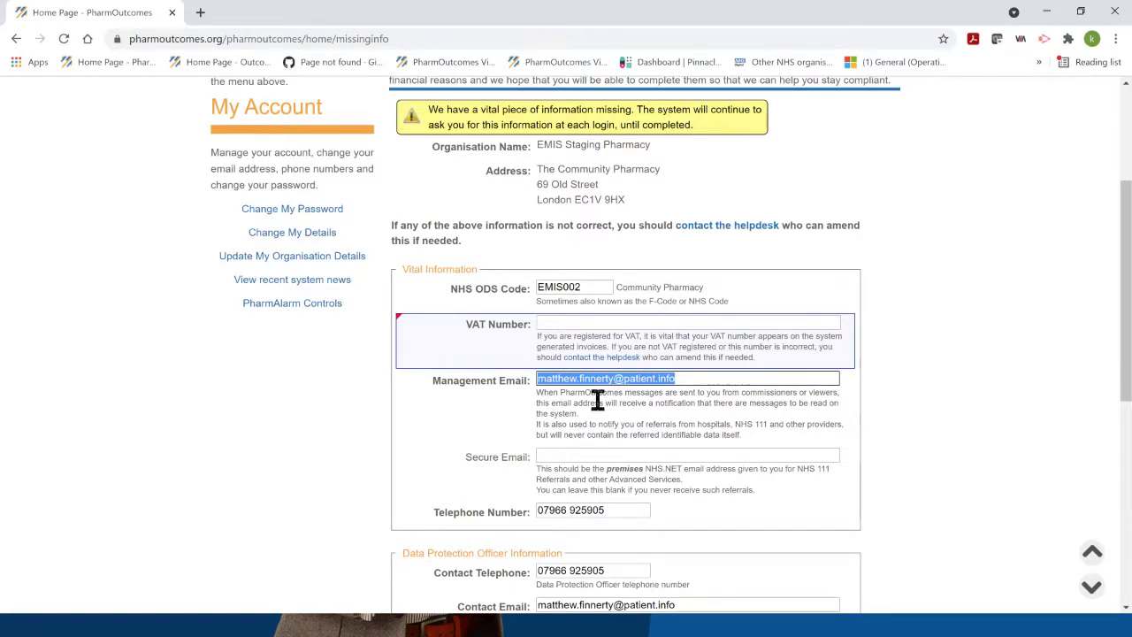
left_click(691, 378)
type(",")
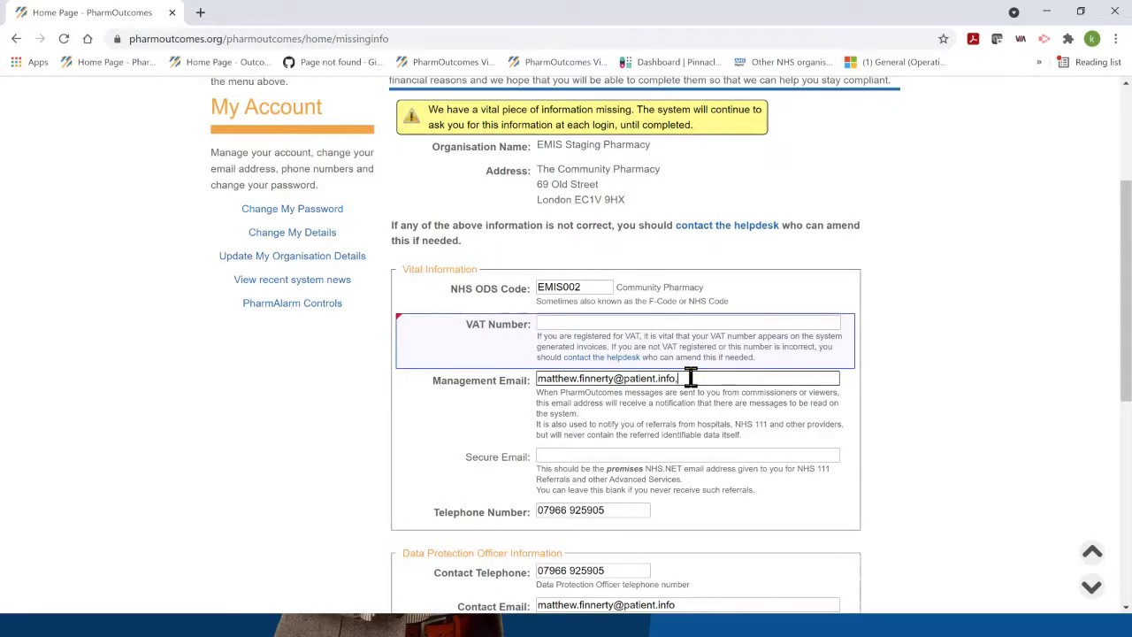
- Open the topmost GP CPCS - Minor Illness referral in the outstanding service records and check its patient details and referral notes
scroll(269, 455, "up", 3)
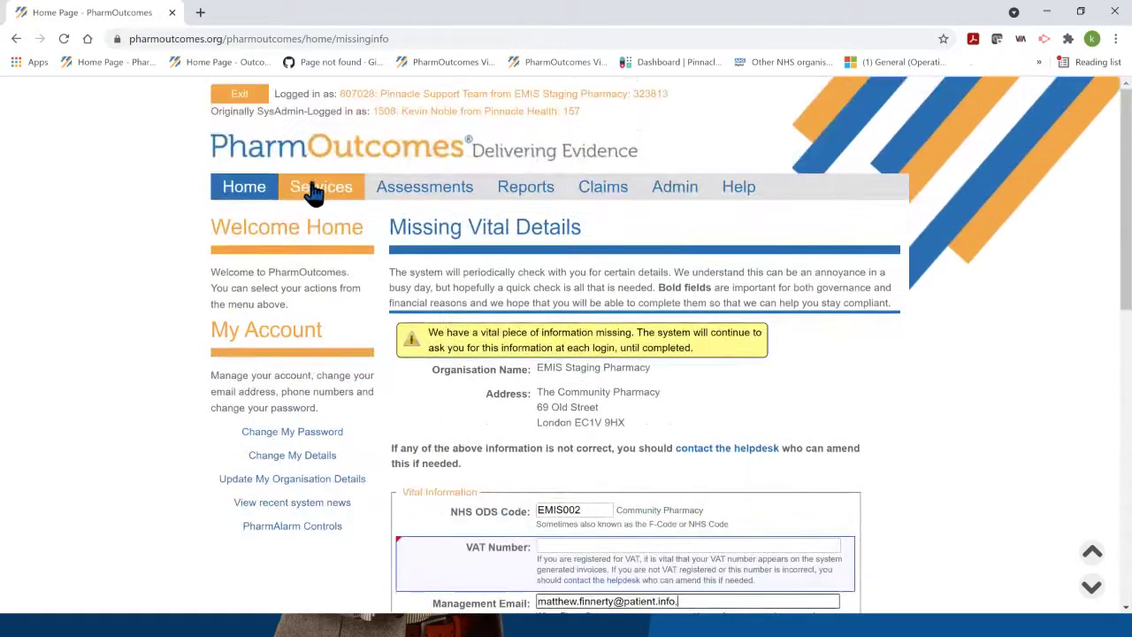
left_click(314, 188)
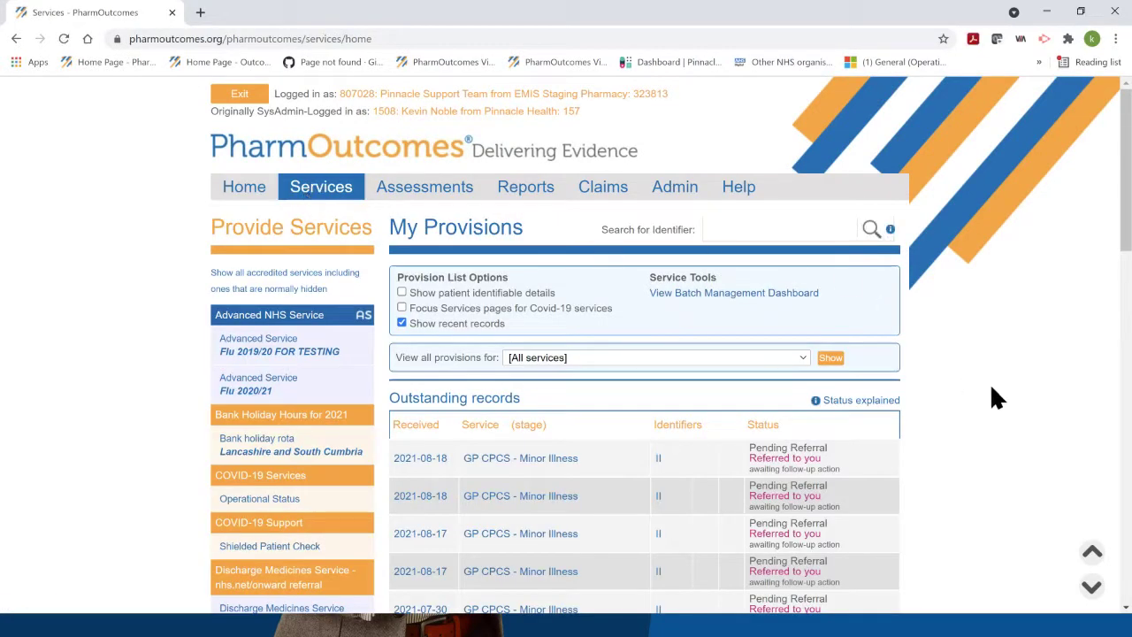
scroll(1017, 389, "down", 1)
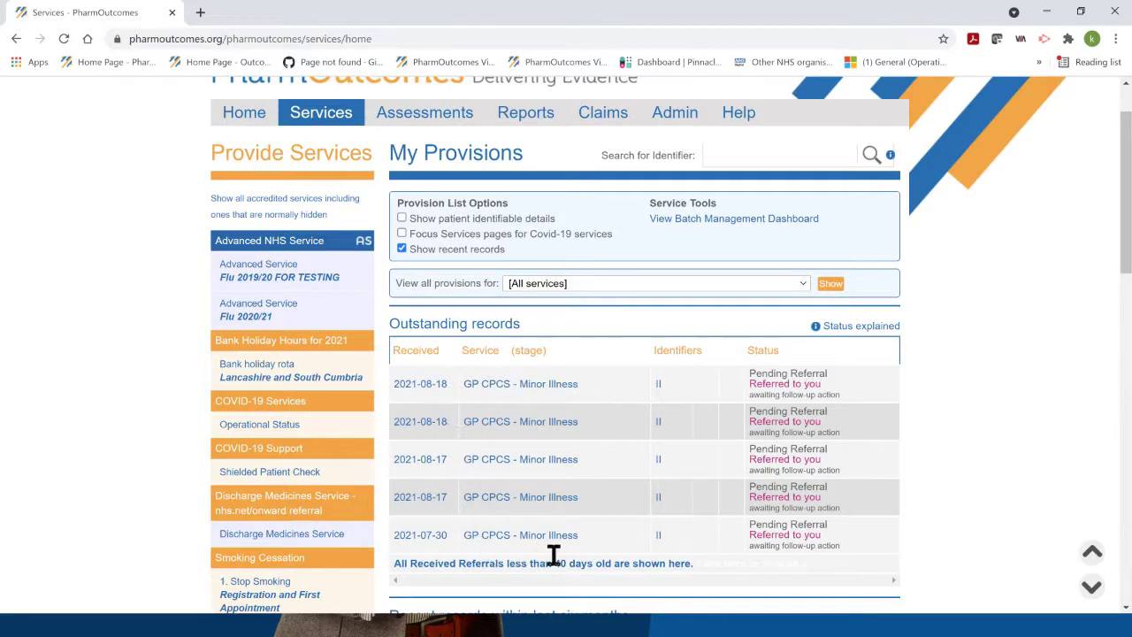
left_click(512, 385)
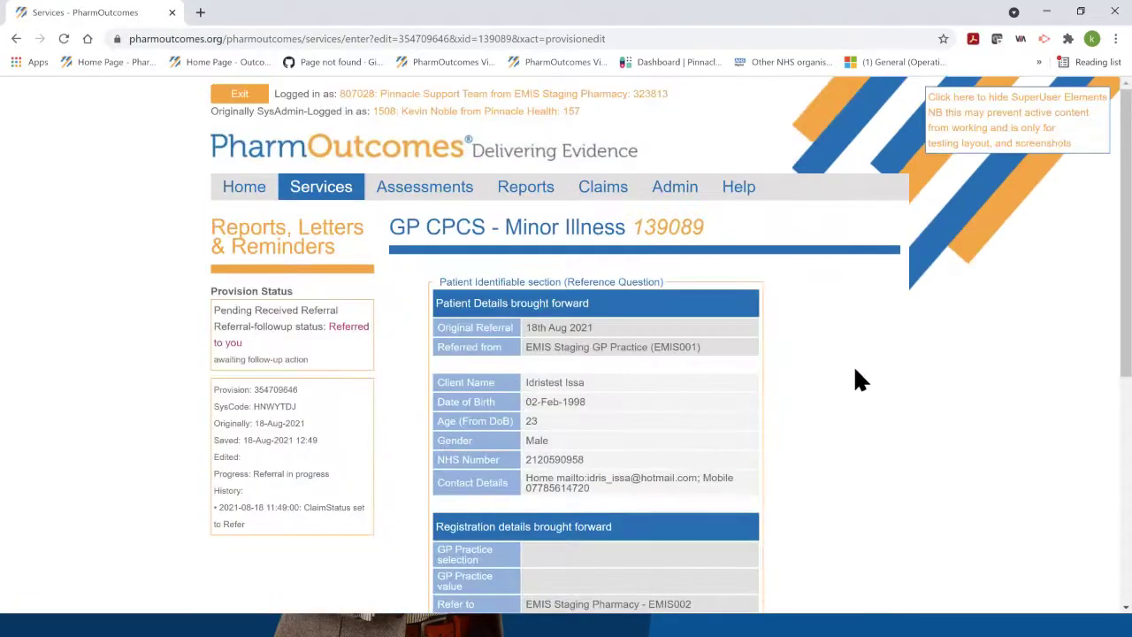
scroll(866, 372, "down", 2)
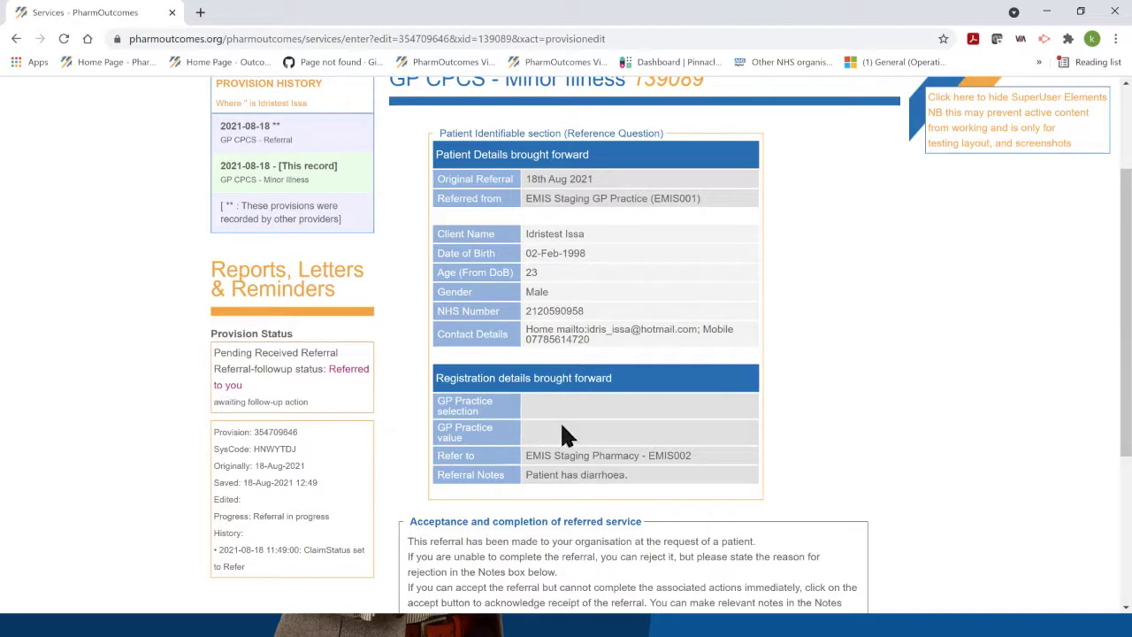
left_click_drag(526, 474, 652, 474)
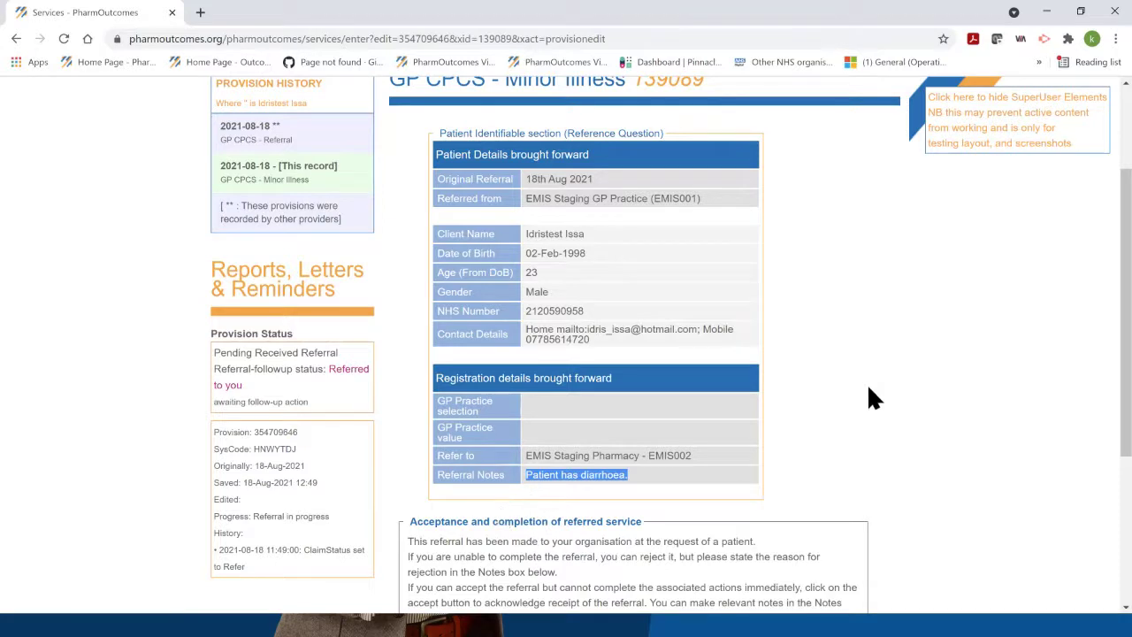
- Accept the referral for immediate completion and bring up its consultation information and medical history sections
scroll(875, 345, "down", 3)
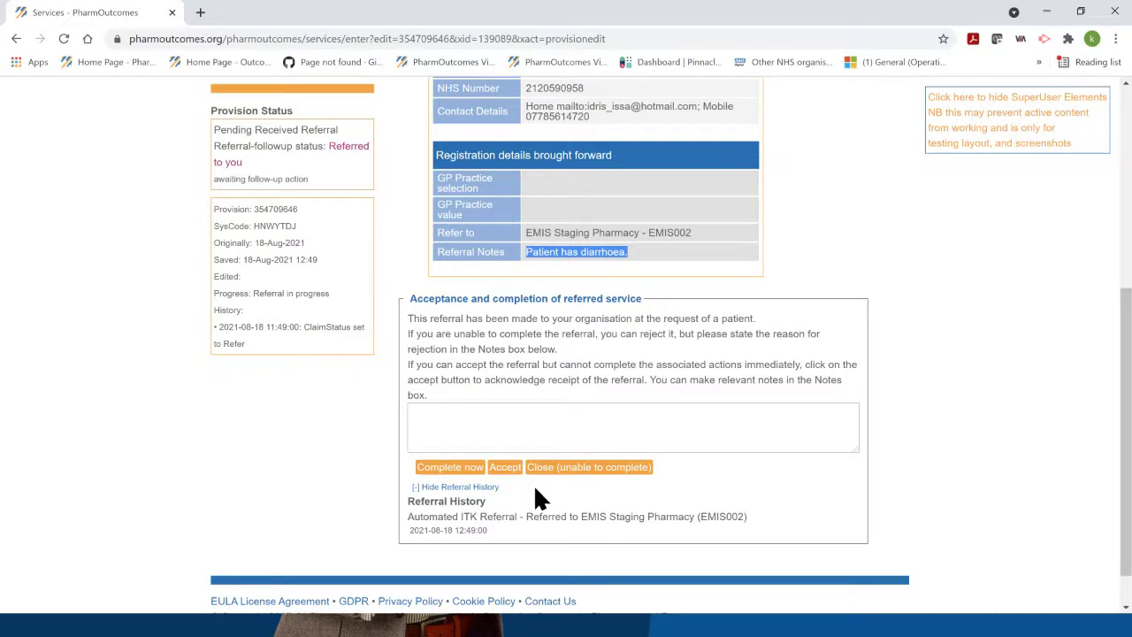
left_click(443, 468)
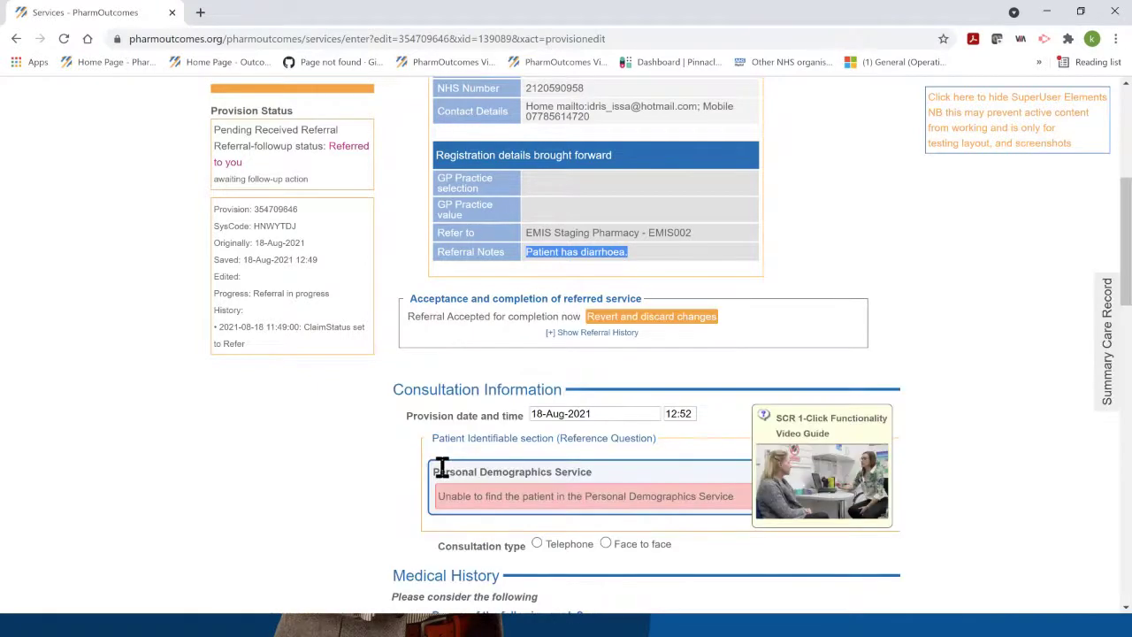
scroll(996, 341, "down", 2)
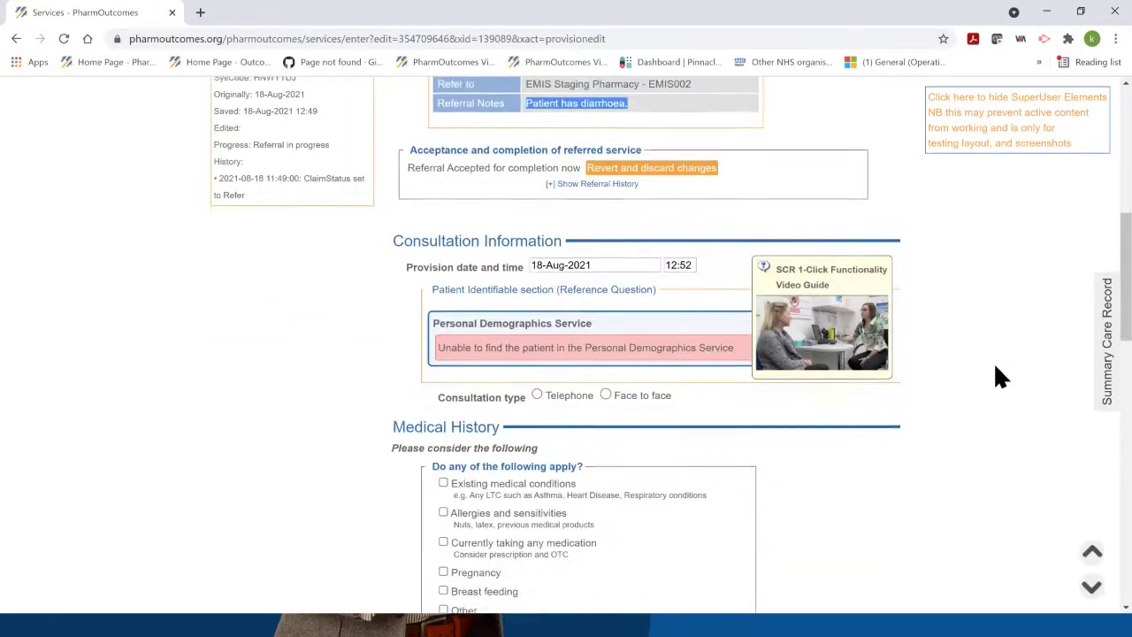